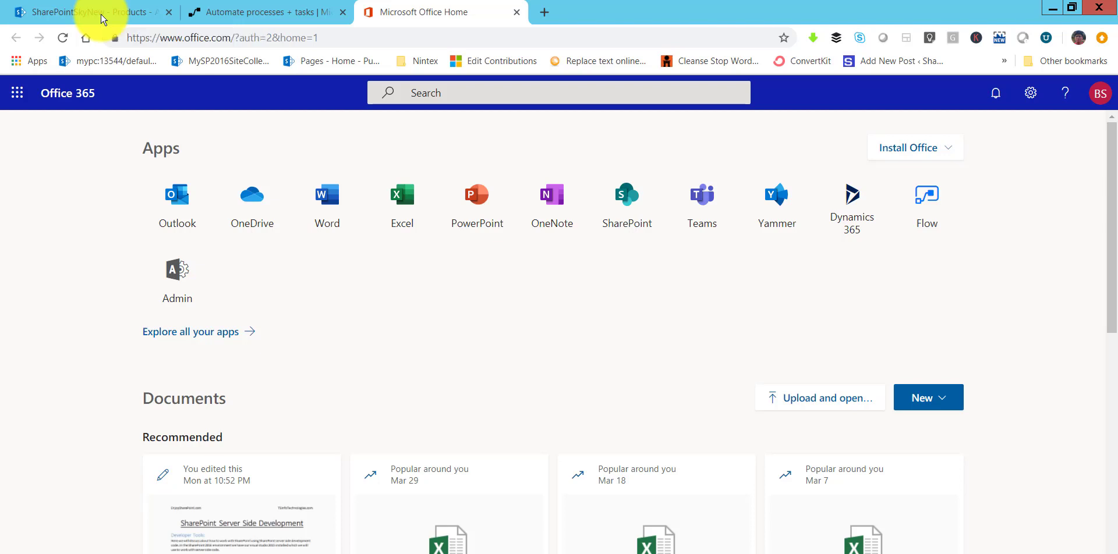
# Step: Check the Flow options on the empty SharePointSkyNew Products list, then switch to Microsoft Flow
pyautogui.click(101, 14)
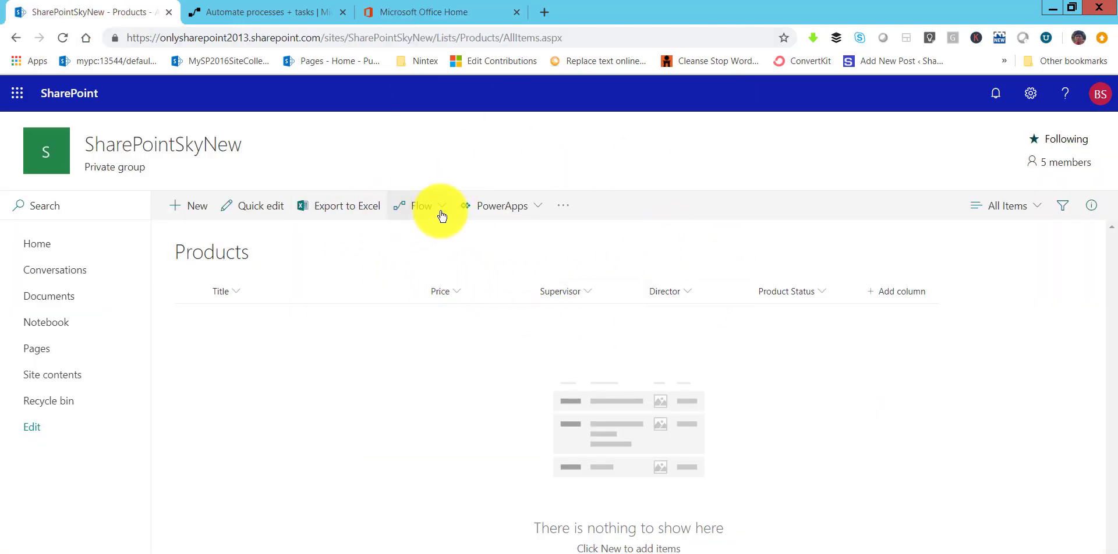
pyautogui.click(420, 206)
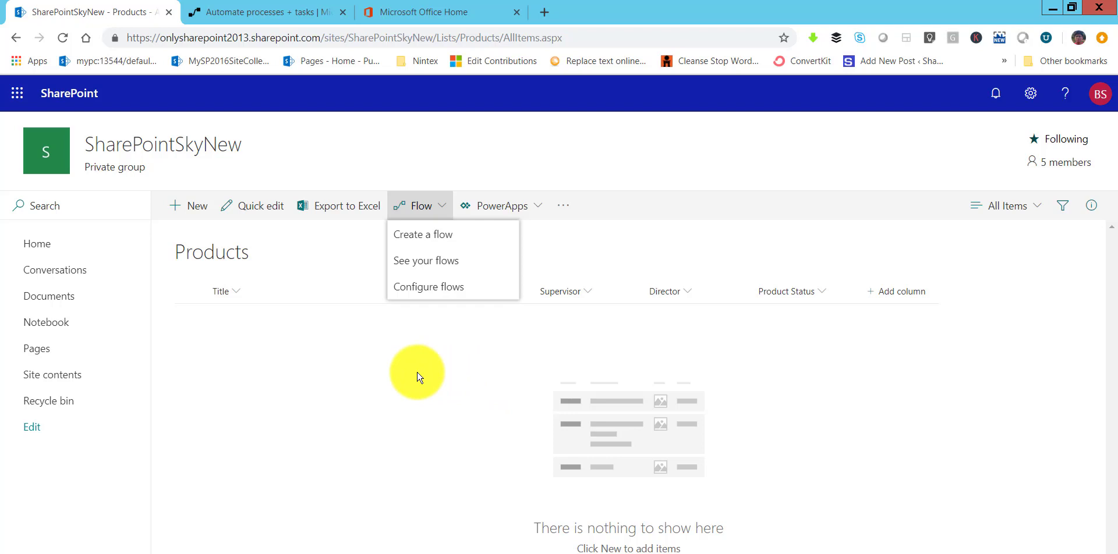
pyautogui.click(415, 79)
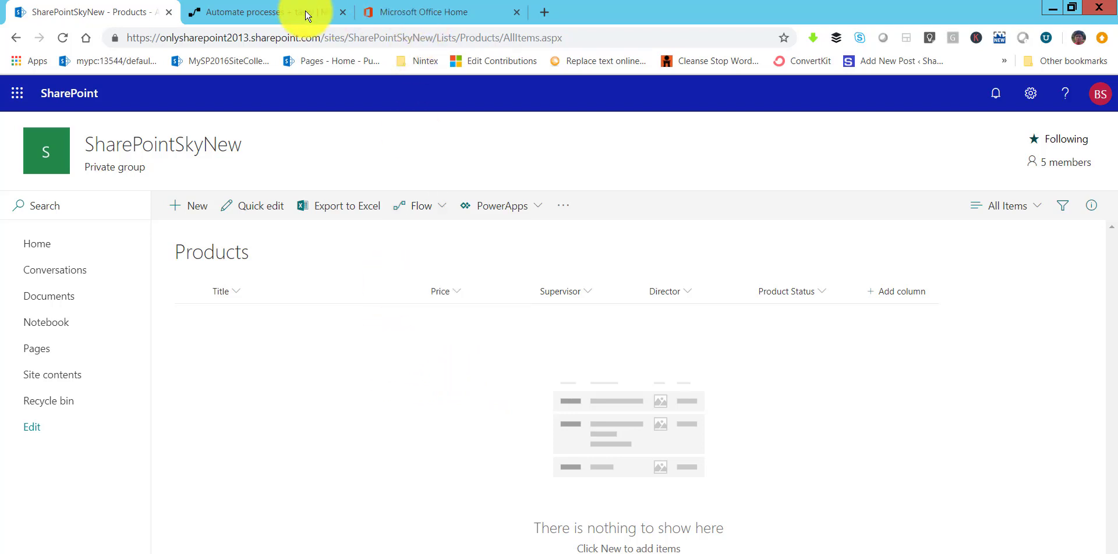
pyautogui.click(305, 12)
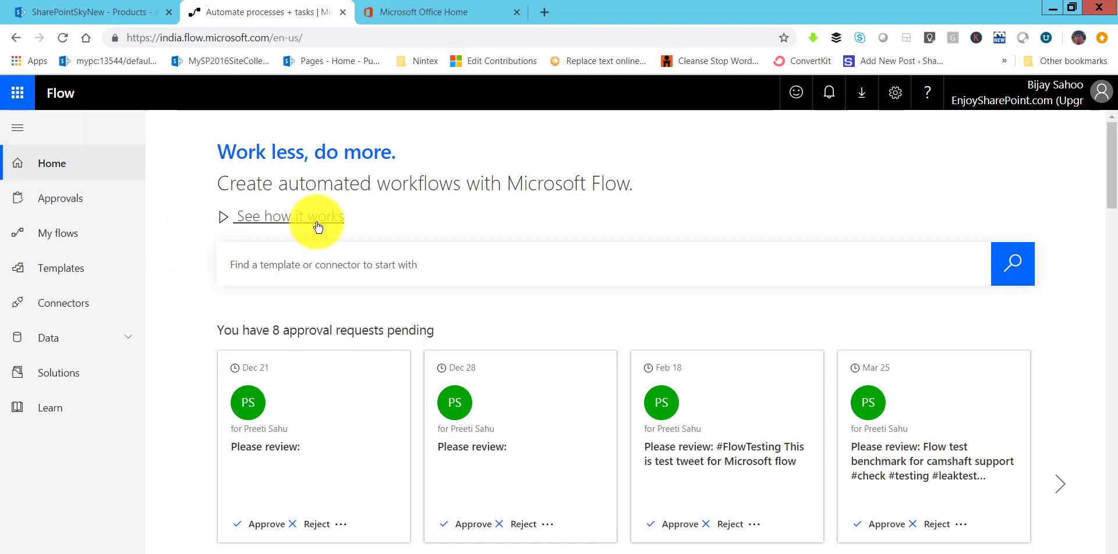
# Step: Open the Templates gallery from the Flow home page's left navigation
pyautogui.click(69, 272)
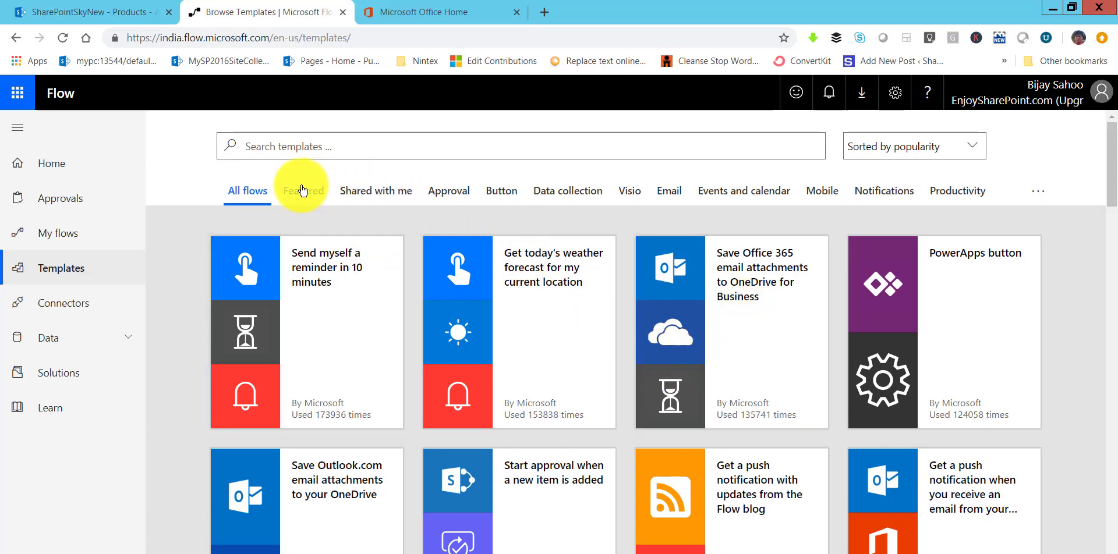
# Step: Filter the Approval templates by 'sharepoint', then view the Connectors page
pyautogui.click(450, 195)
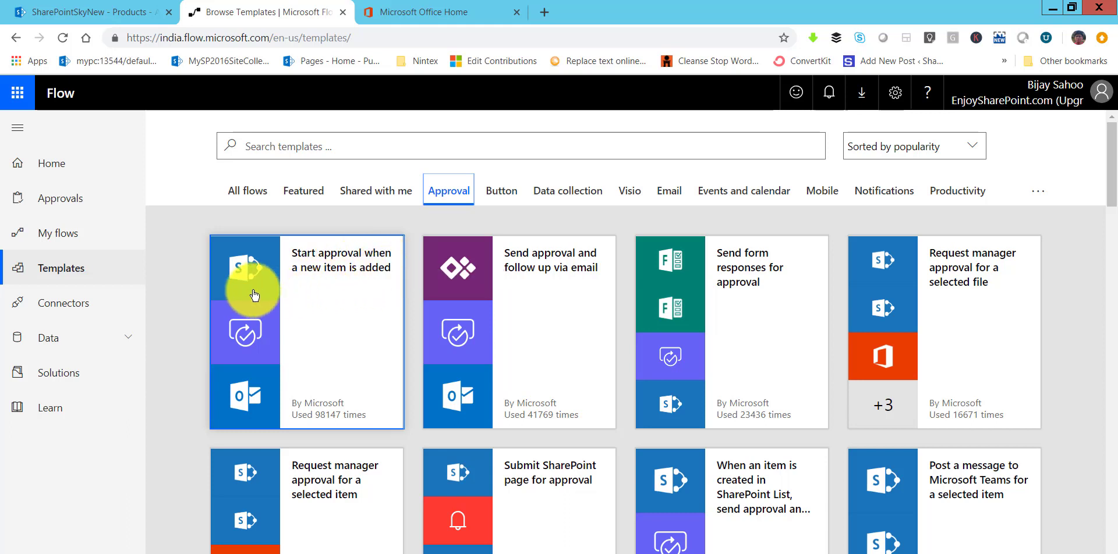
pyautogui.click(265, 276)
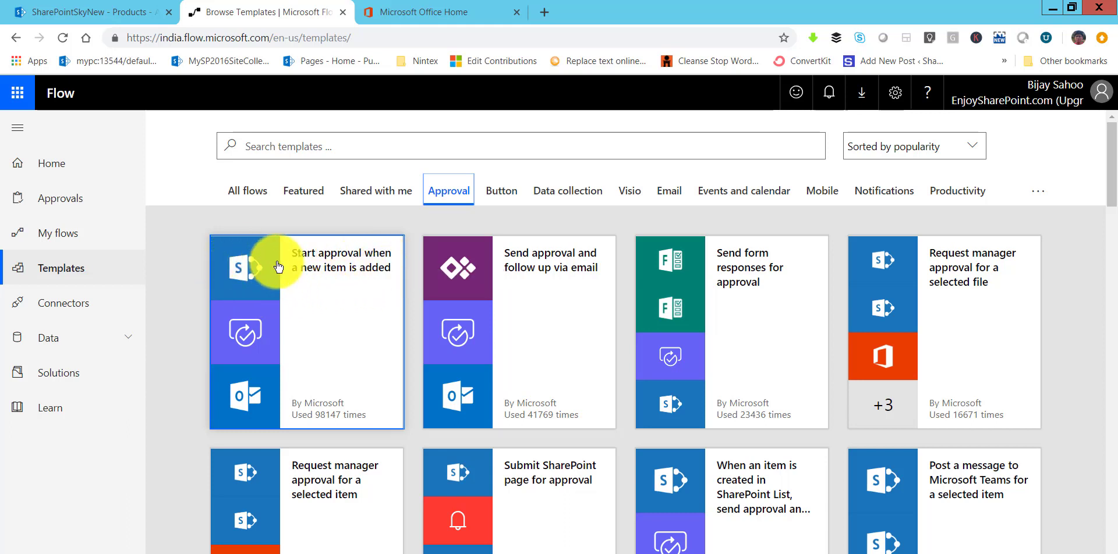
pyautogui.click(323, 153)
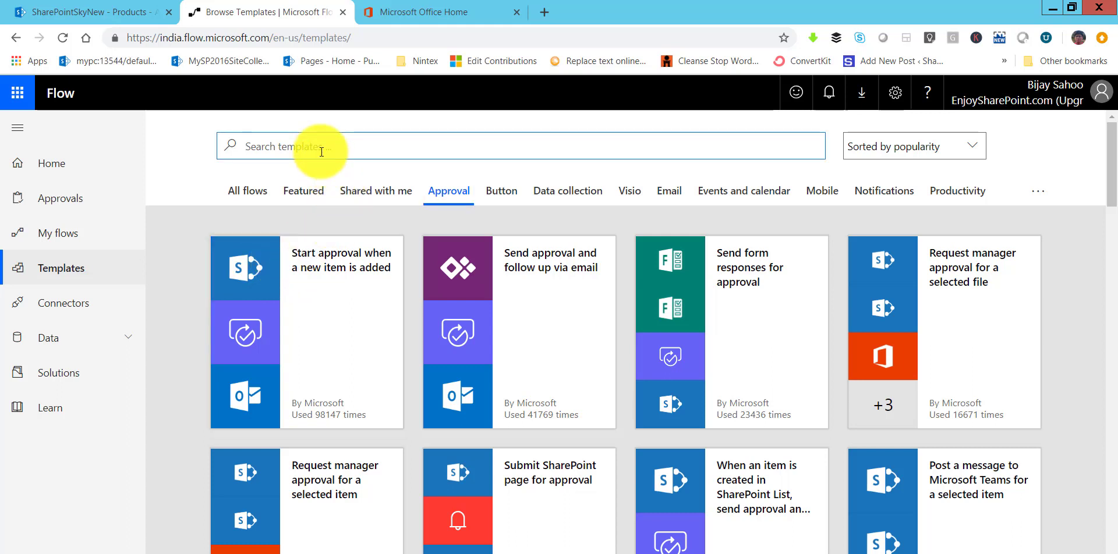
pyautogui.write('sharepoint')
pyautogui.press('Return')
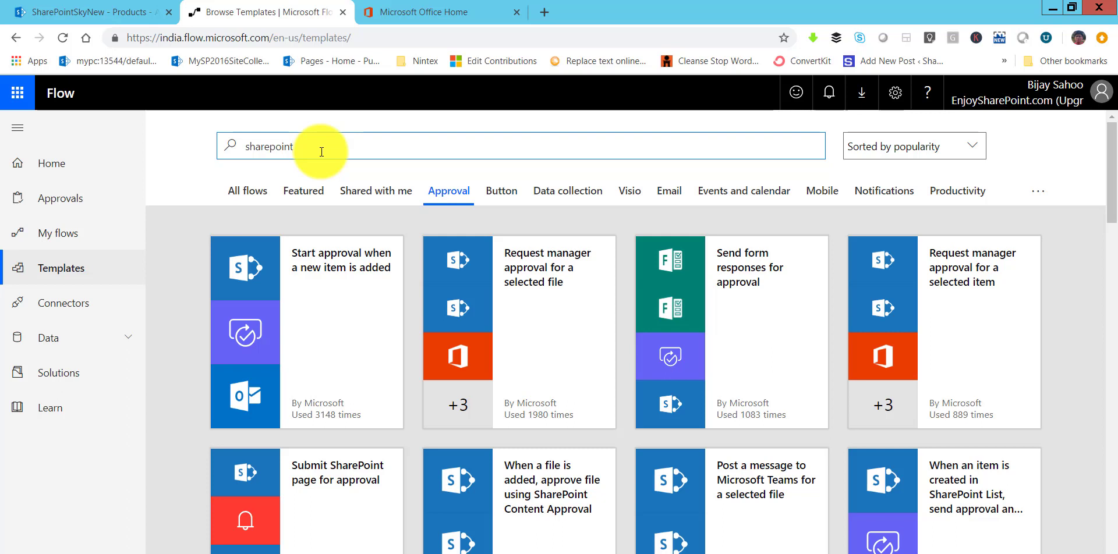
pyautogui.click(90, 304)
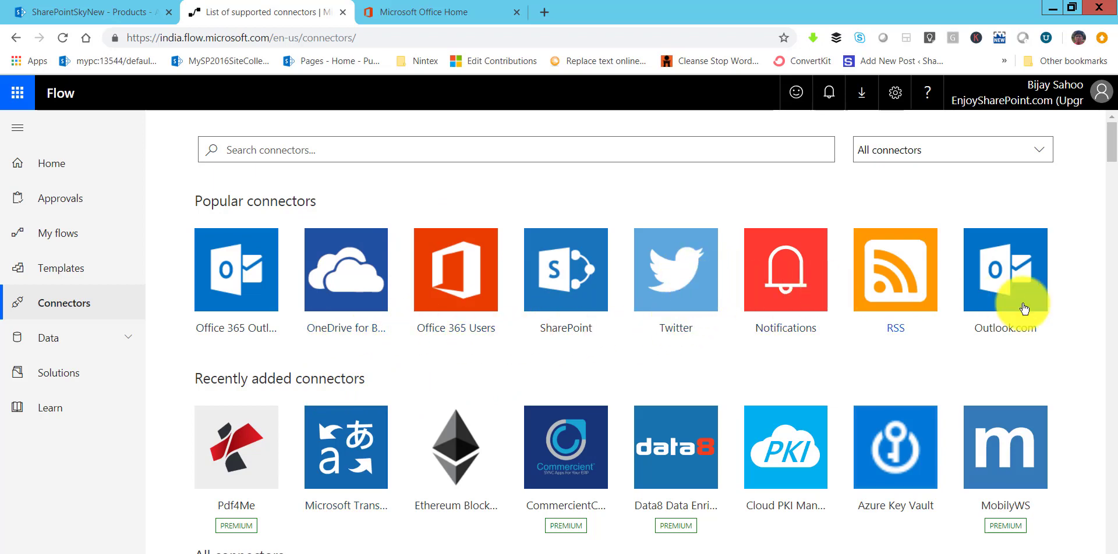
pyautogui.scroll(-7, 719, 441)
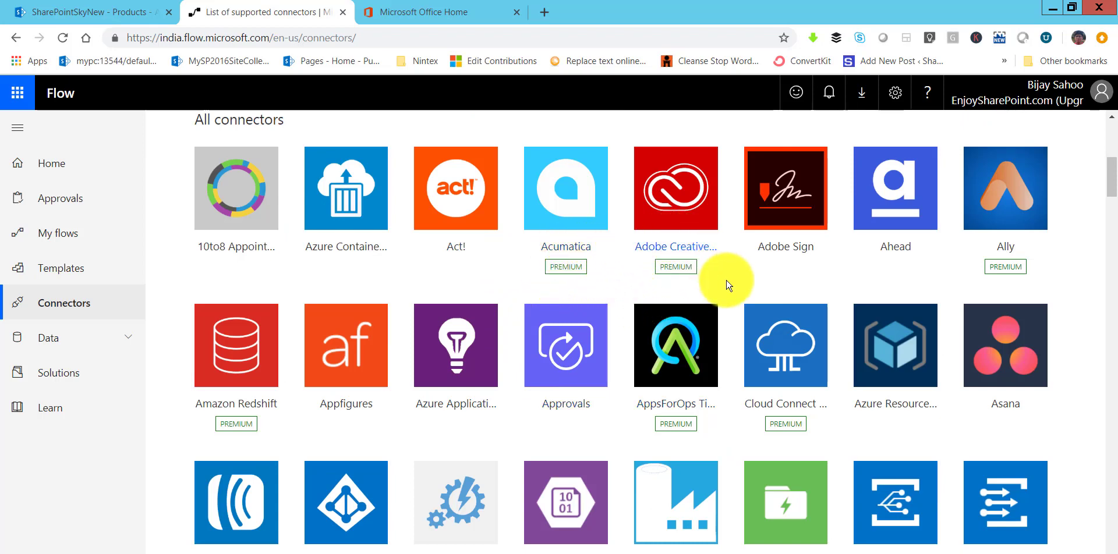
pyautogui.scroll(-5, 489, 413)
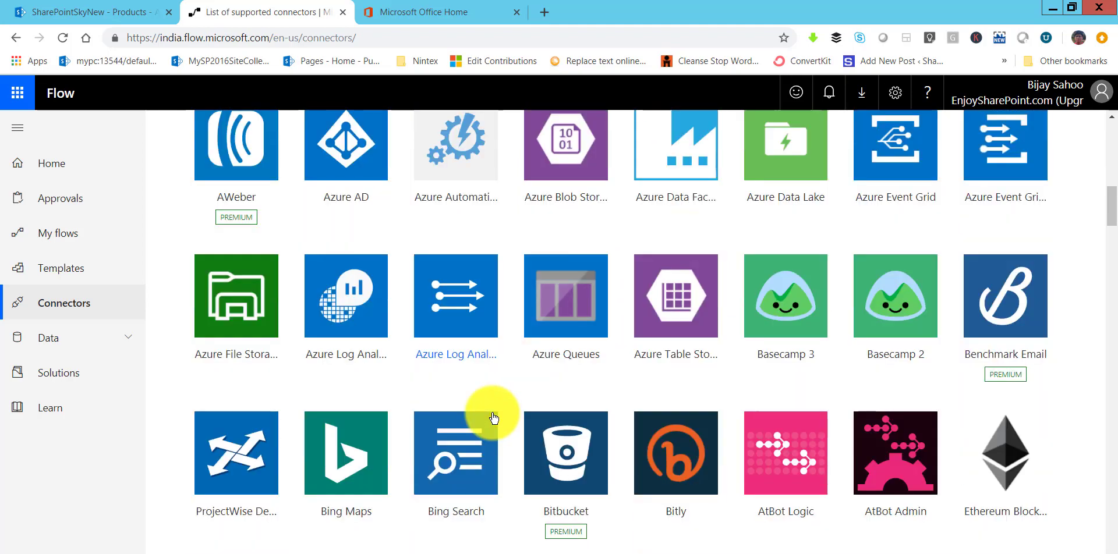
pyautogui.scroll(-3, 463, 396)
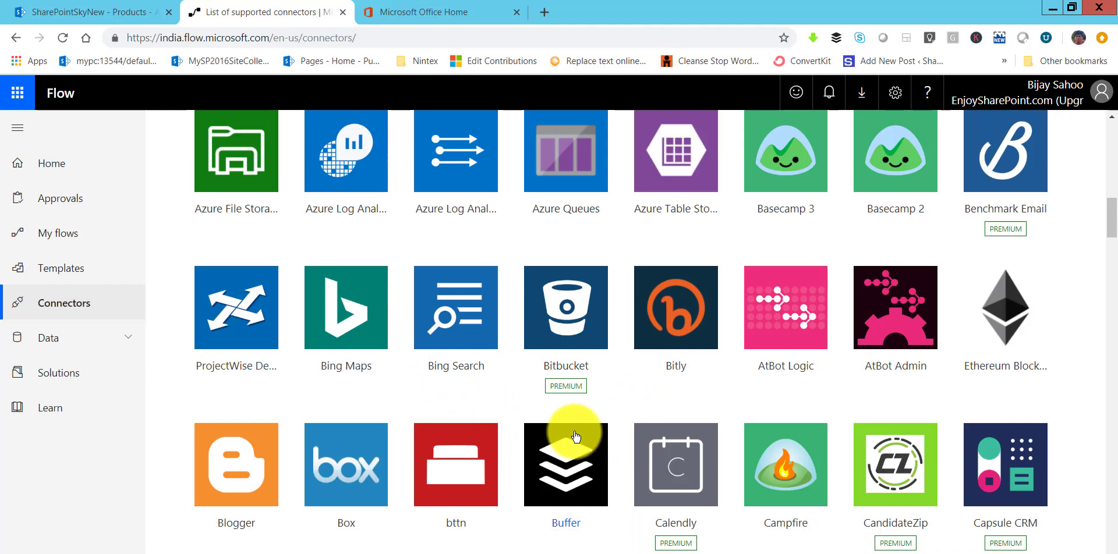
pyautogui.scroll(-1, 575, 435)
pyautogui.scroll(-2, 575, 436)
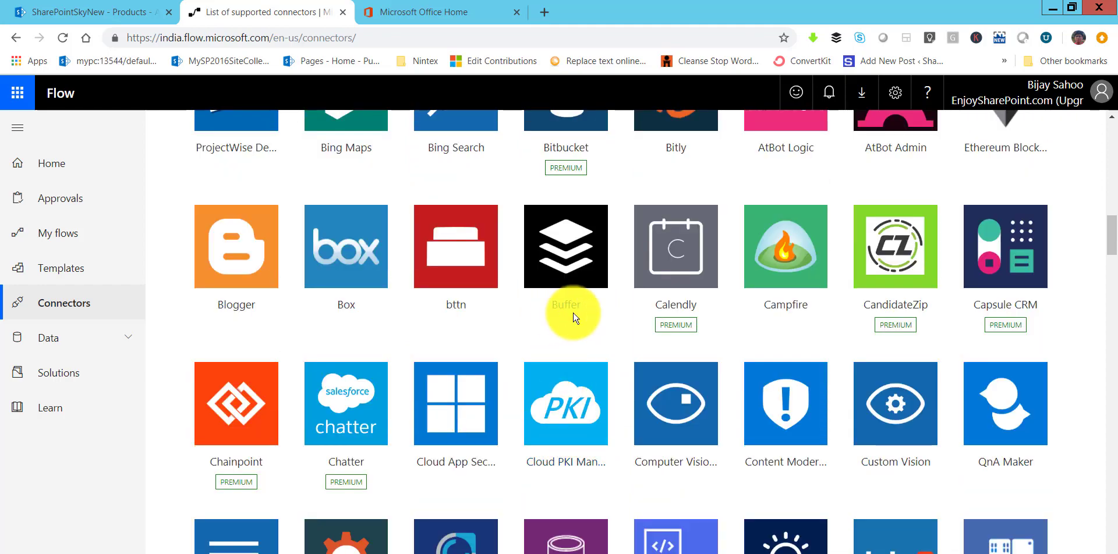
pyautogui.scroll(-3, 586, 356)
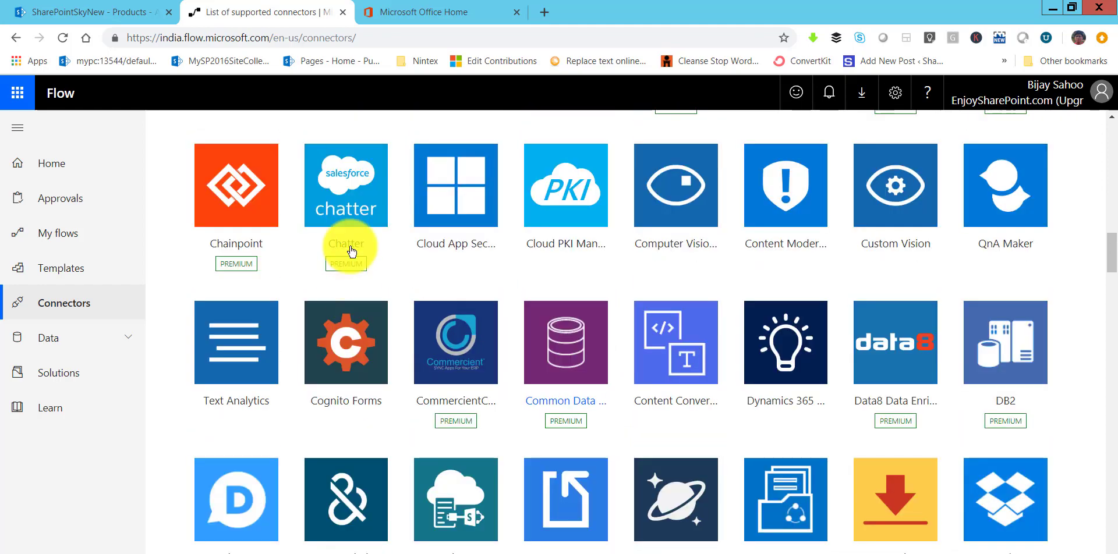
pyautogui.scroll(-4, 693, 474)
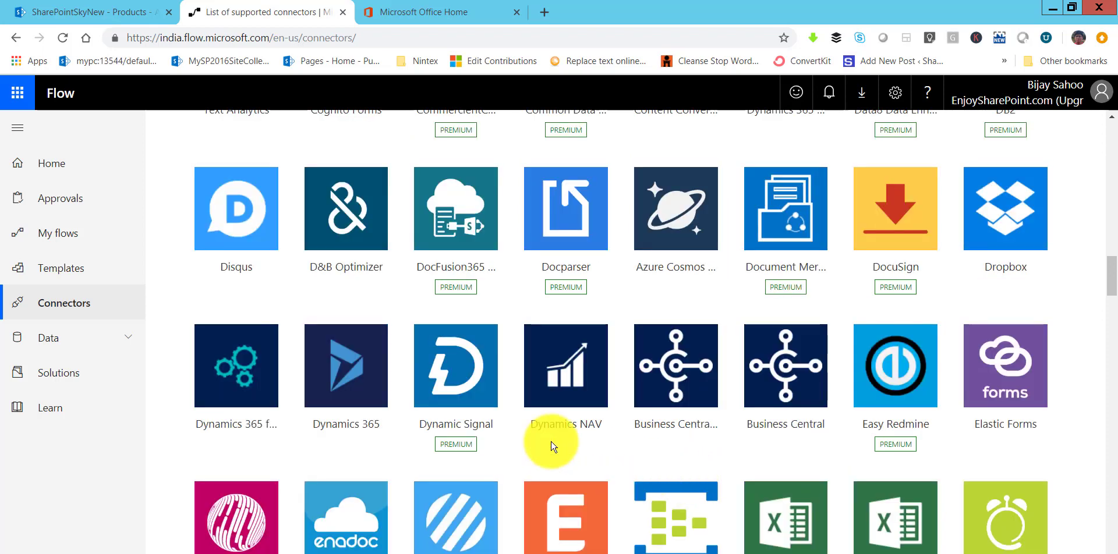
pyautogui.scroll(3, 192, 251)
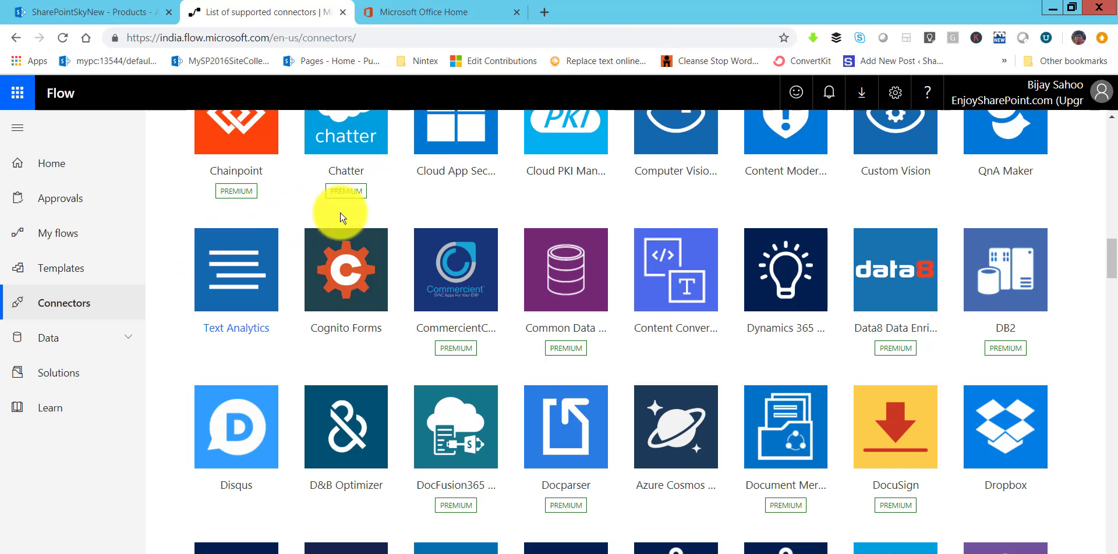
# Step: Search the templates for 'sharepoint', then return to the SharePointSkyNew Products list
pyautogui.click(96, 271)
pyautogui.click(53, 267)
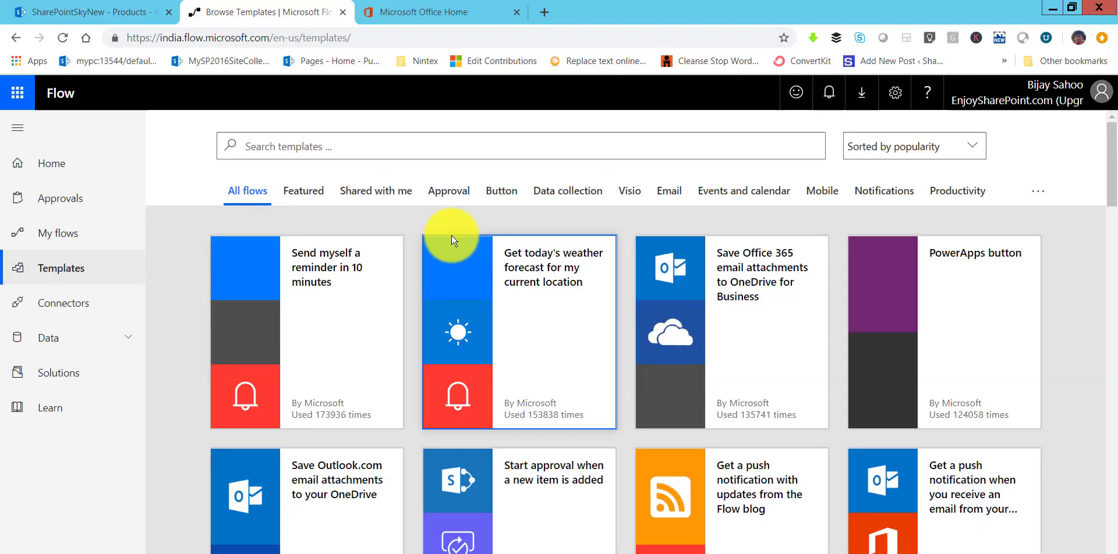
pyautogui.click(263, 146)
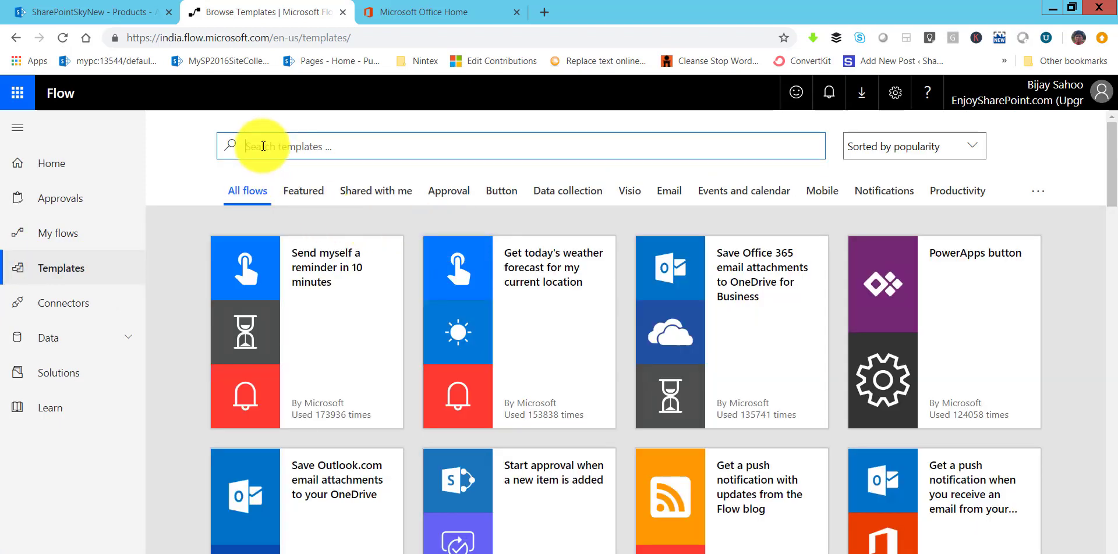
pyautogui.write('sharepoint')
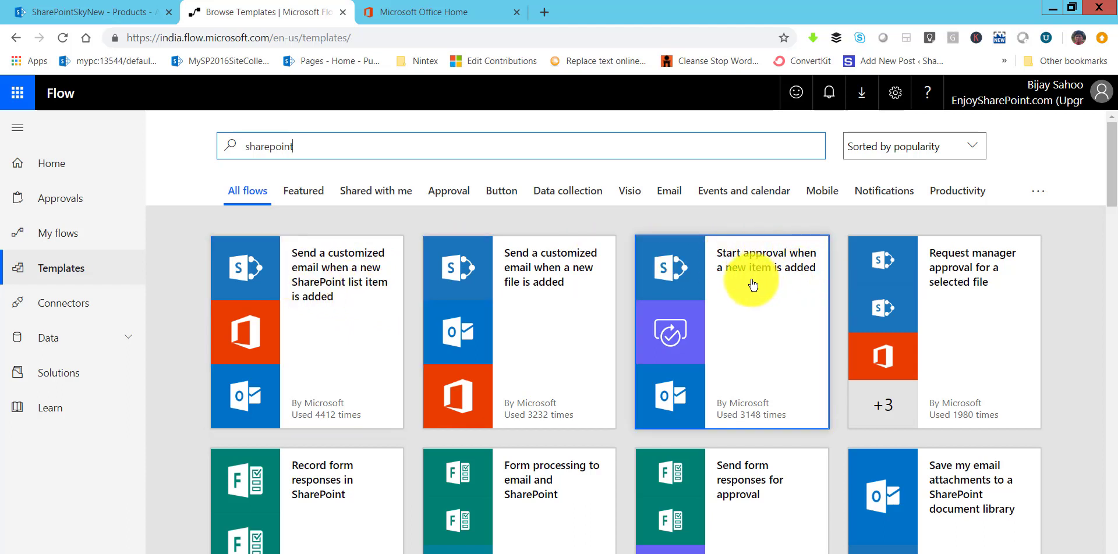
pyautogui.click(111, 12)
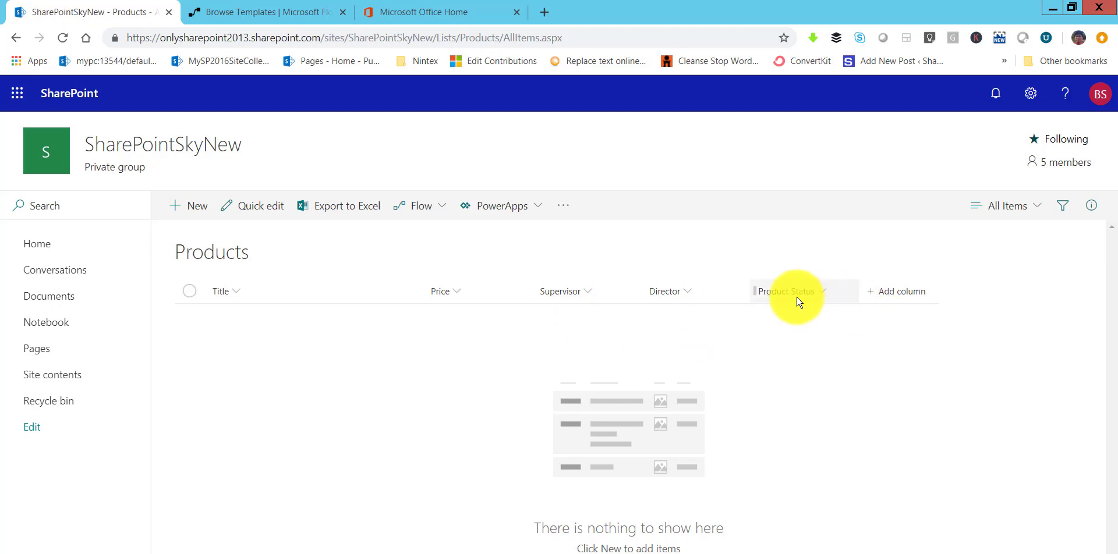
pyautogui.click(826, 293)
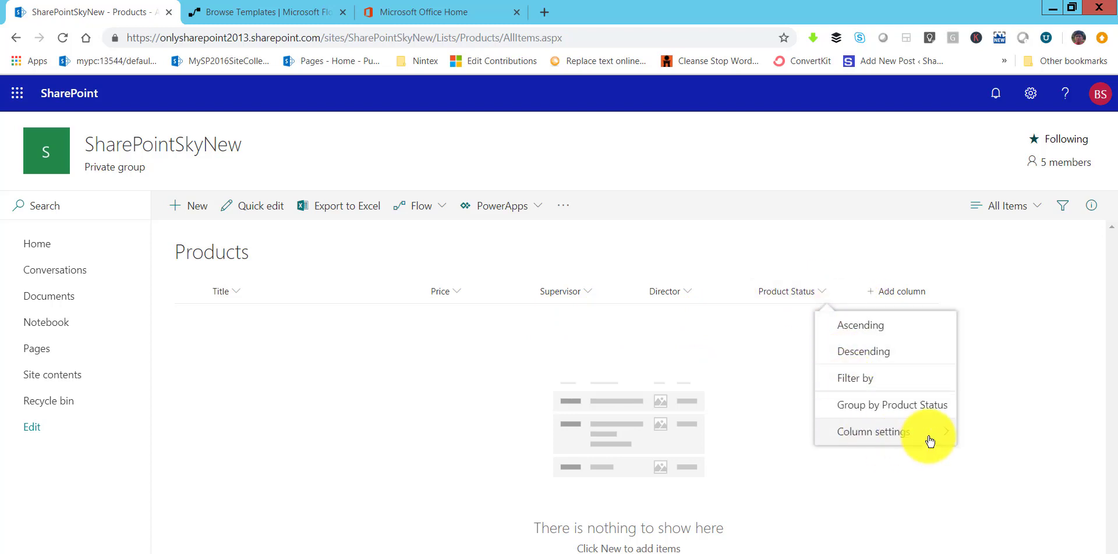
pyautogui.click(981, 434)
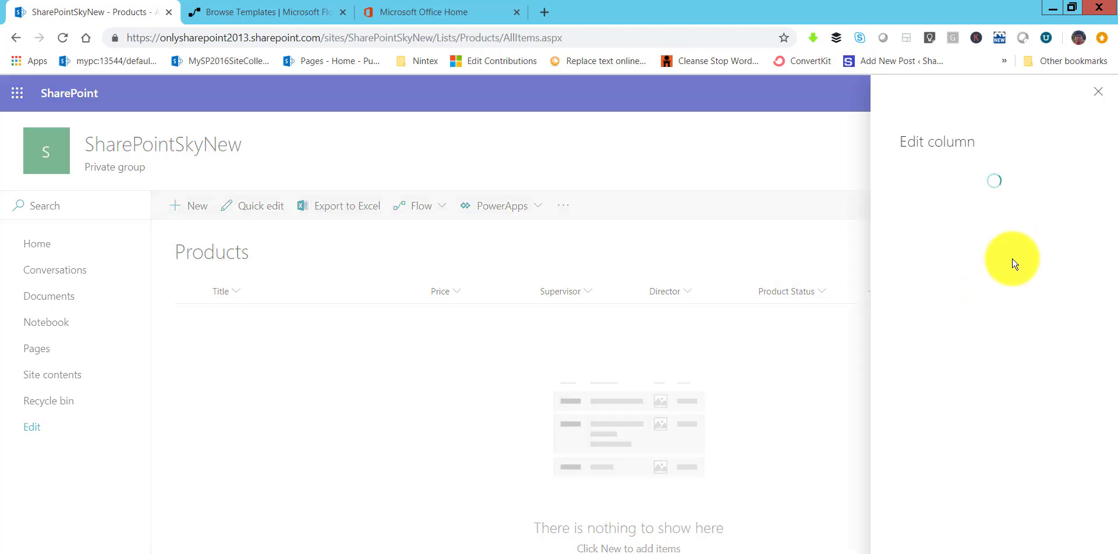
pyautogui.scroll(-2, 935, 412)
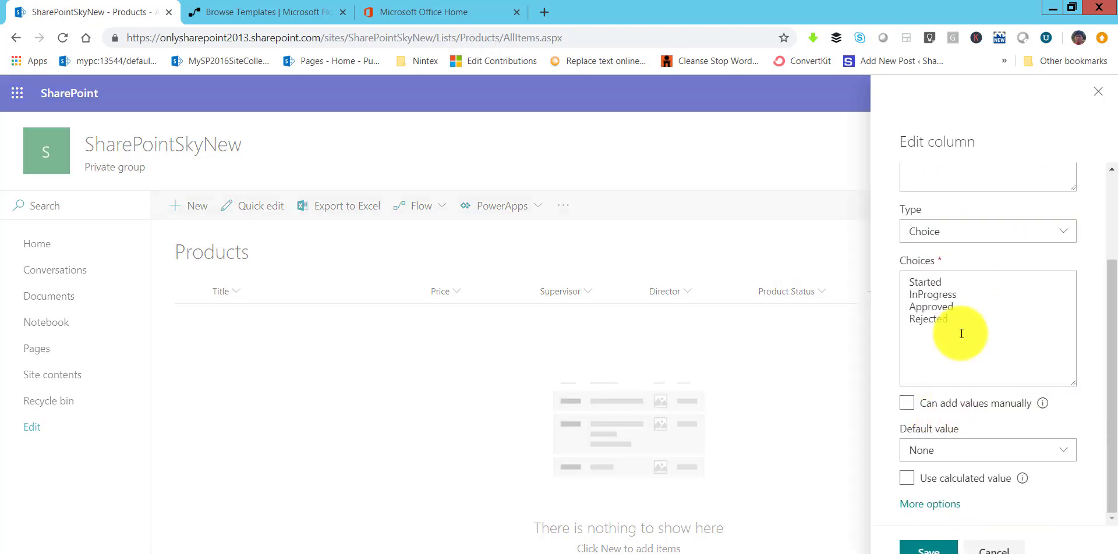
pyautogui.moveTo(909, 282); pyautogui.dragTo(945, 322)
pyautogui.click(944, 322)
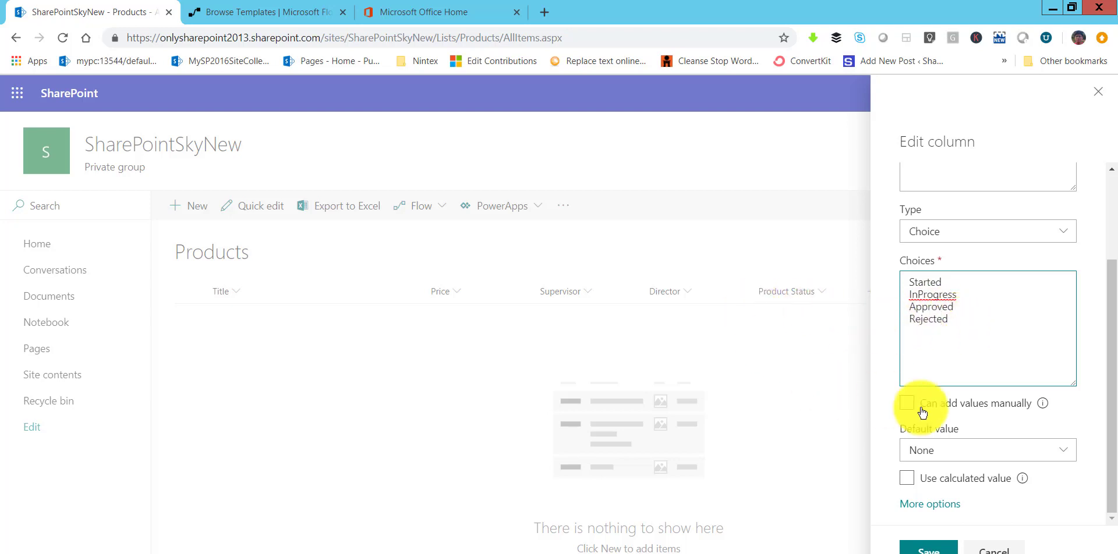
pyautogui.click(991, 550)
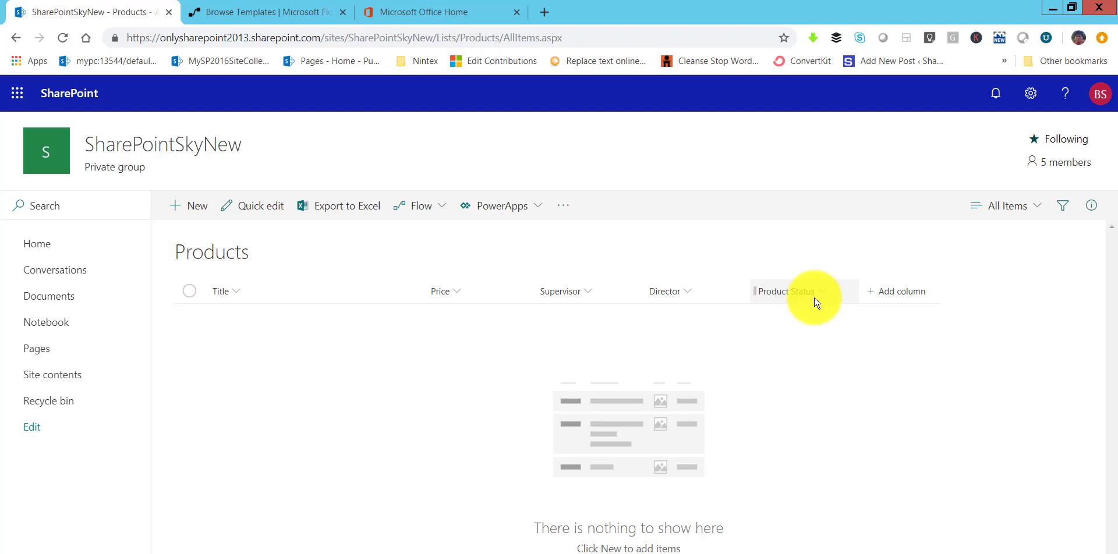
pyautogui.moveTo(816, 301)
pyautogui.mouseDown()
pyautogui.moveTo(702, 288)
pyautogui.moveTo(390, 322)
pyautogui.moveTo(459, 359)
pyautogui.mouseUp()
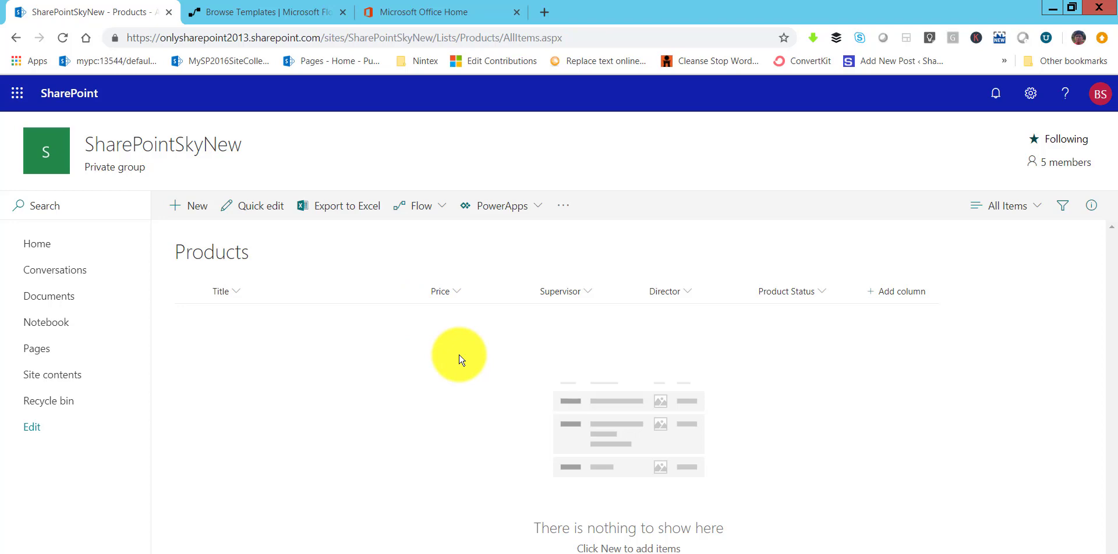
# Step: Open the 'Start approval when a new item is added' template and check the Outlook connection's account
pyautogui.click(267, 8)
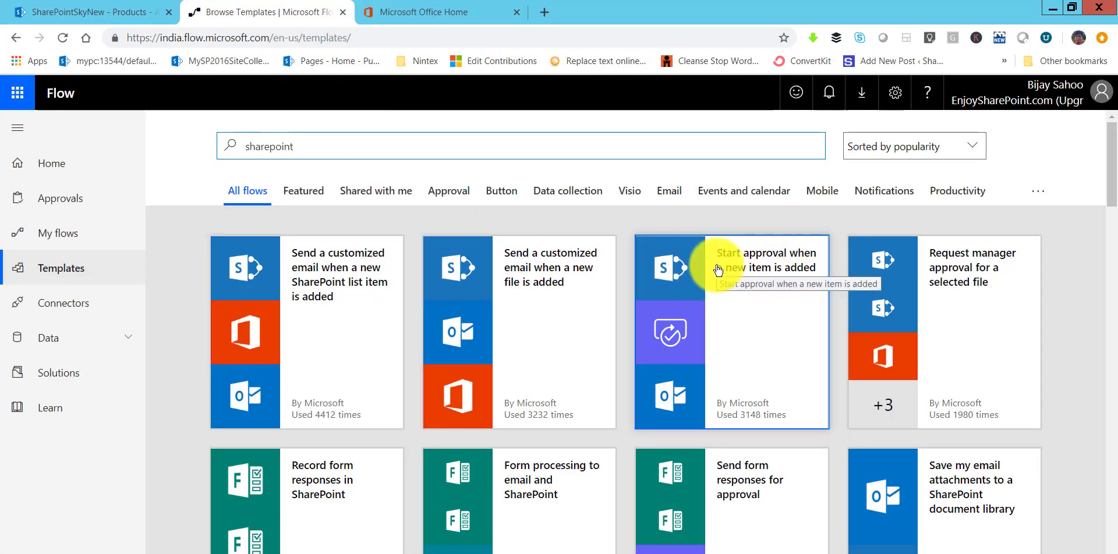
pyautogui.click(778, 308)
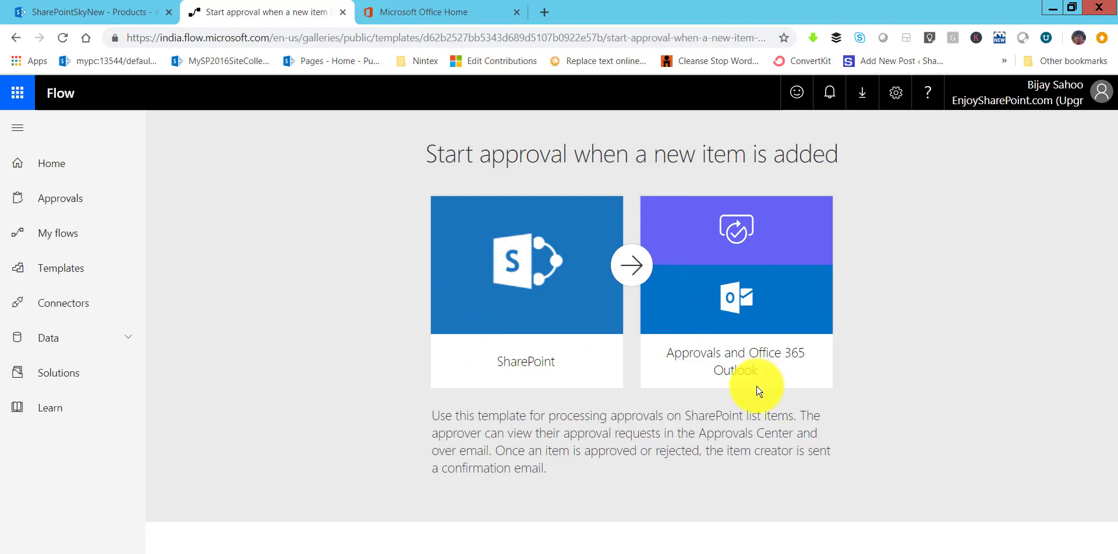
pyautogui.scroll(-1, 707, 390)
pyautogui.scroll(-1, 706, 391)
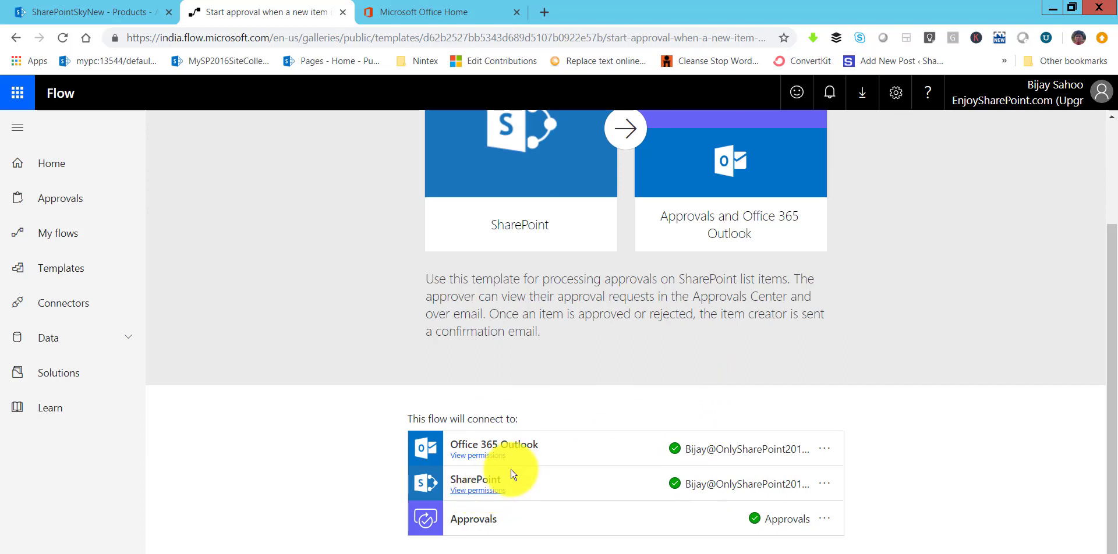
pyautogui.click(823, 448)
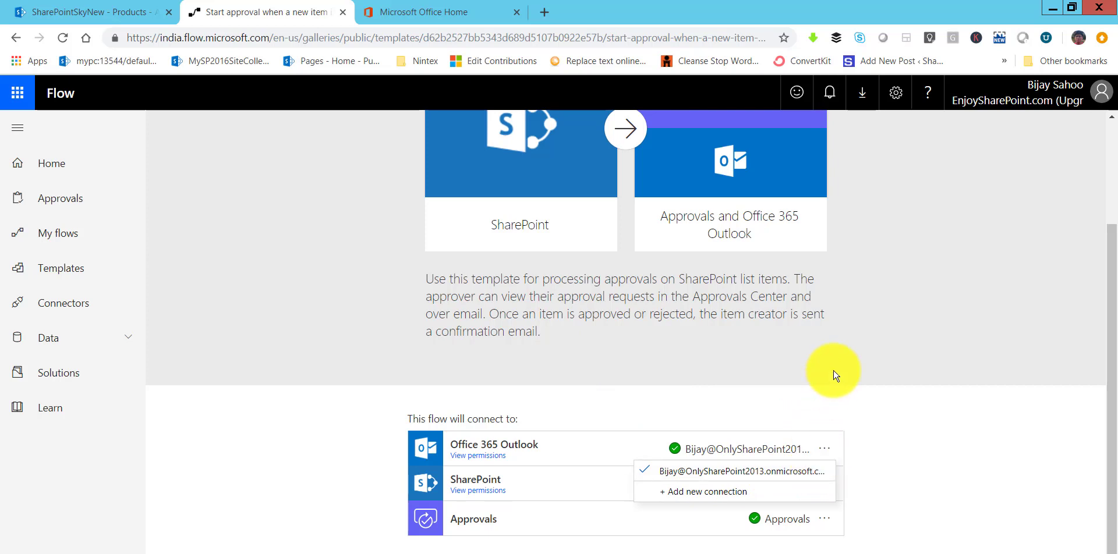
pyautogui.click(825, 449)
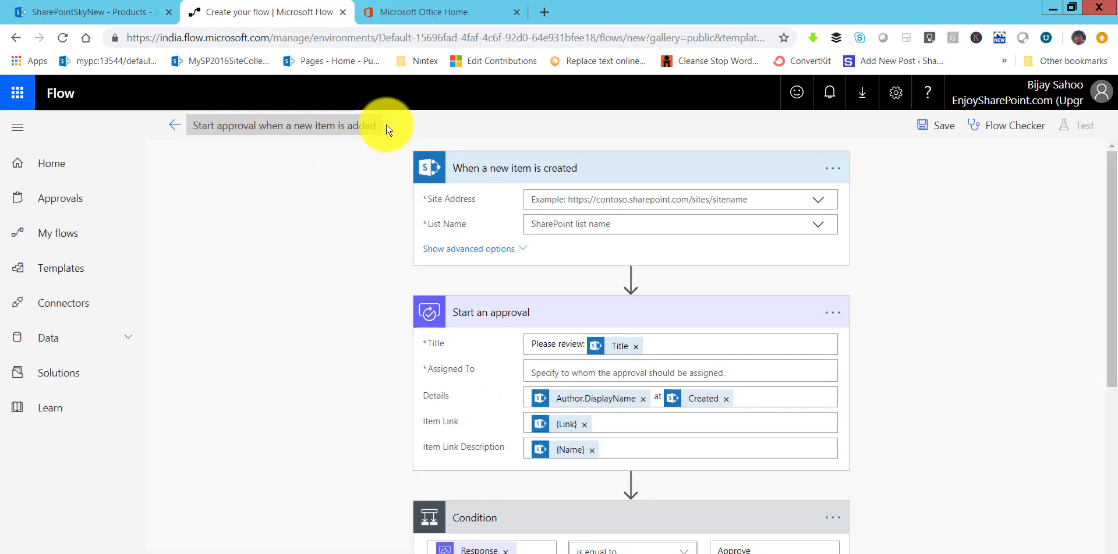
# Step: Rename the flow to 'Product Approval Flow' and review its generated approval and rejection e-mails
pyautogui.click(295, 124)
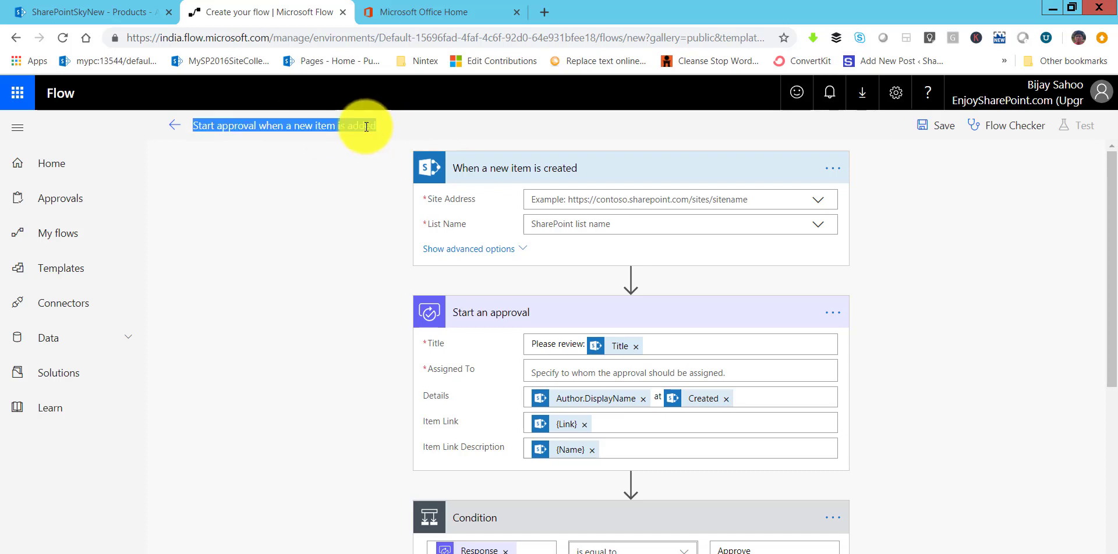
pyautogui.write('Approval Flow')
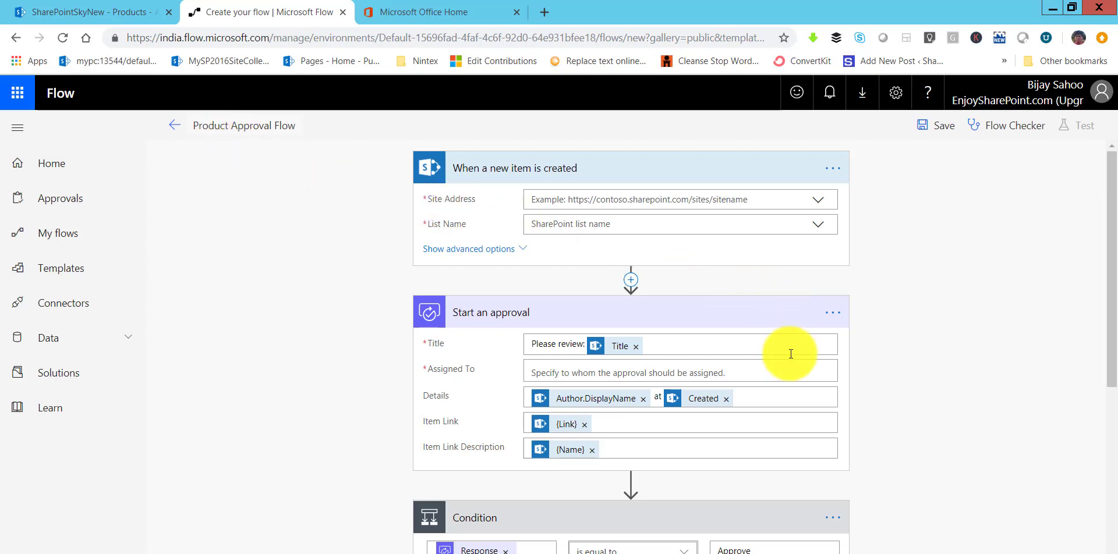
pyautogui.scroll(-3, 788, 358)
pyautogui.scroll(-4, 789, 358)
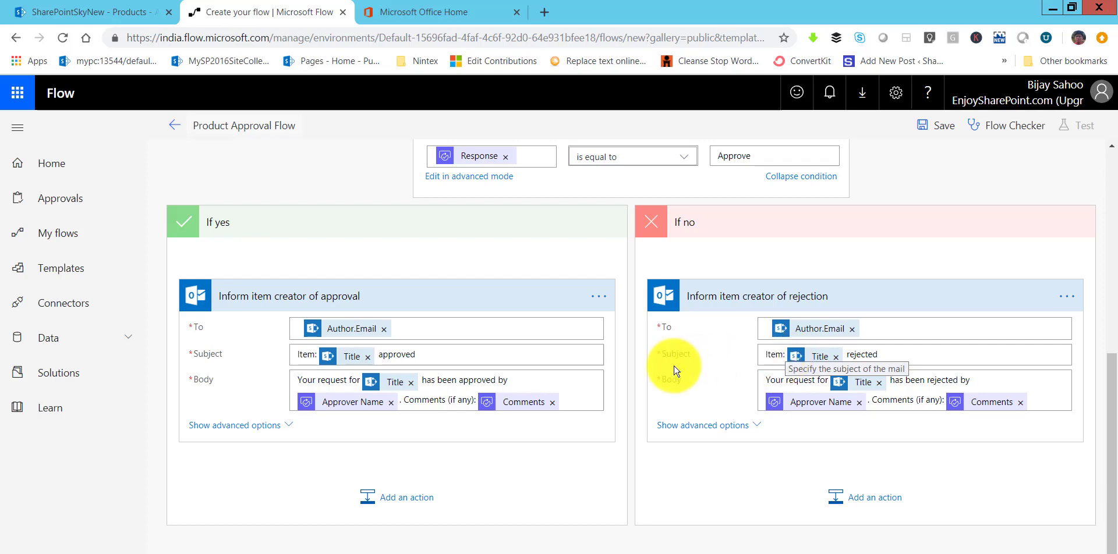
pyautogui.scroll(5, 592, 330)
pyautogui.scroll(2, 596, 330)
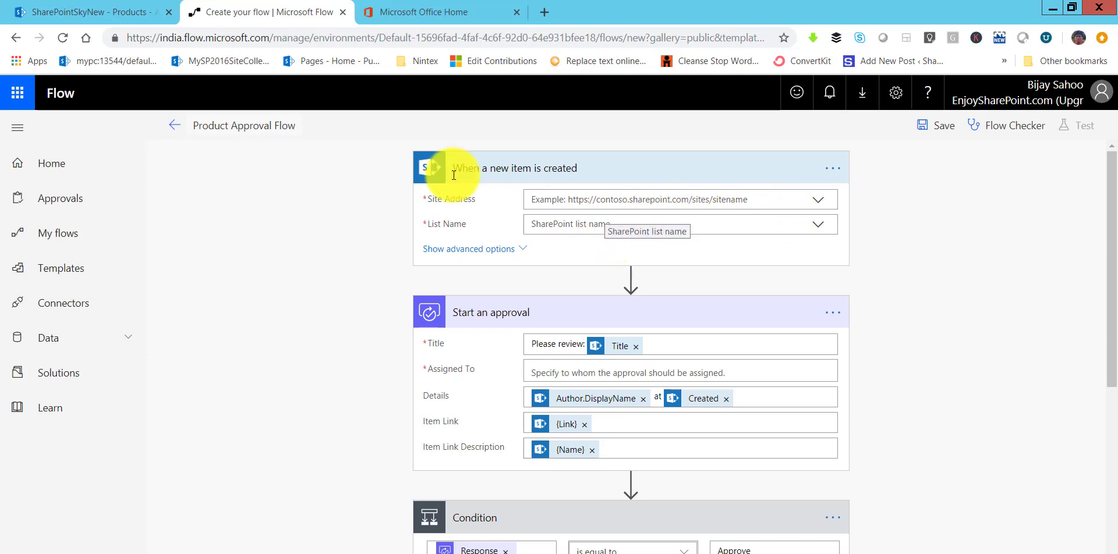
# Step: Paste the SharePointSkyNew site URL into the trigger's Site Address and choose the Products list
pyautogui.click(666, 198)
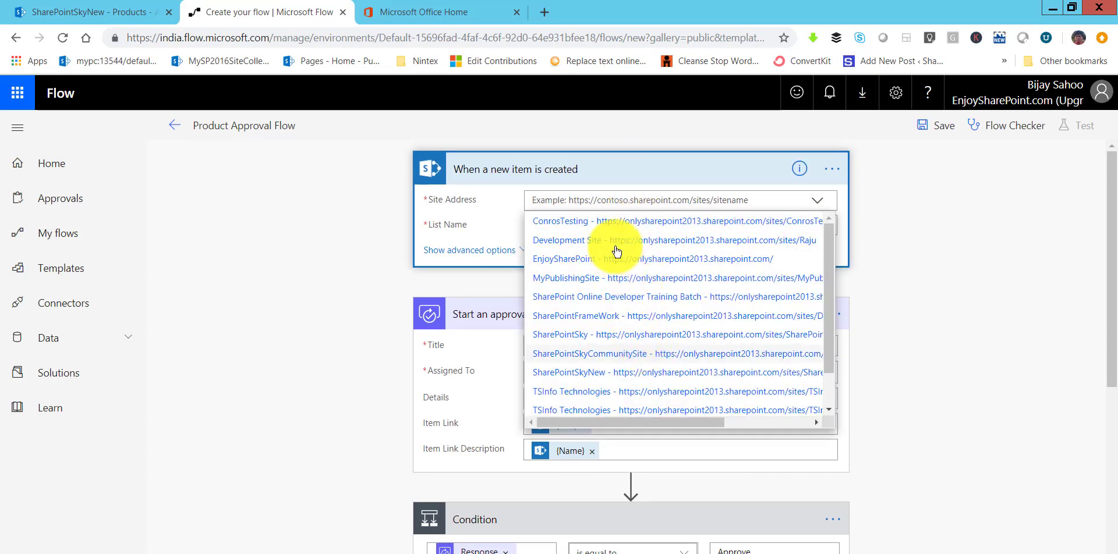
pyautogui.scroll(-6, 661, 316)
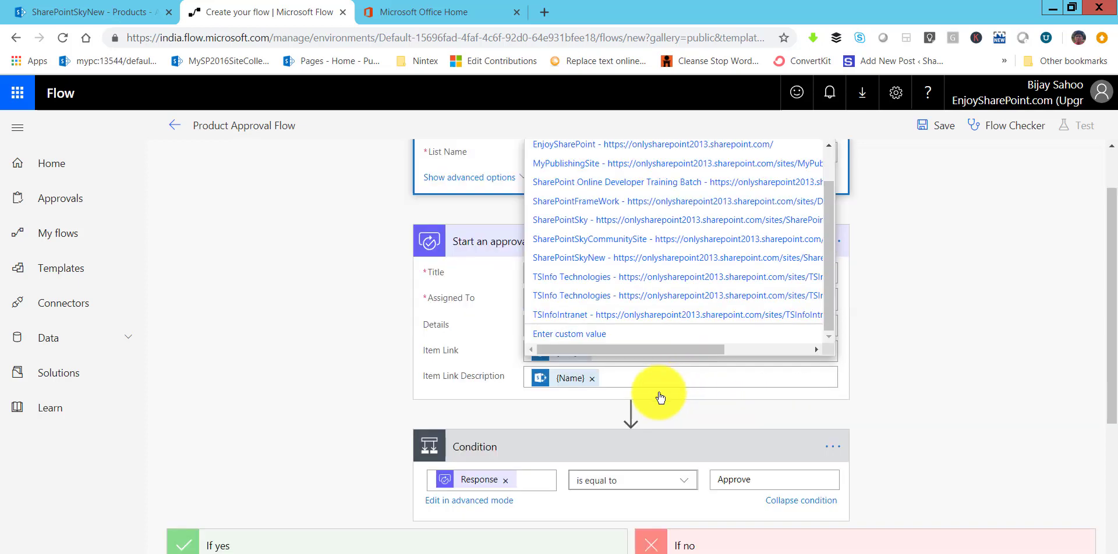
pyautogui.scroll(4, 803, 369)
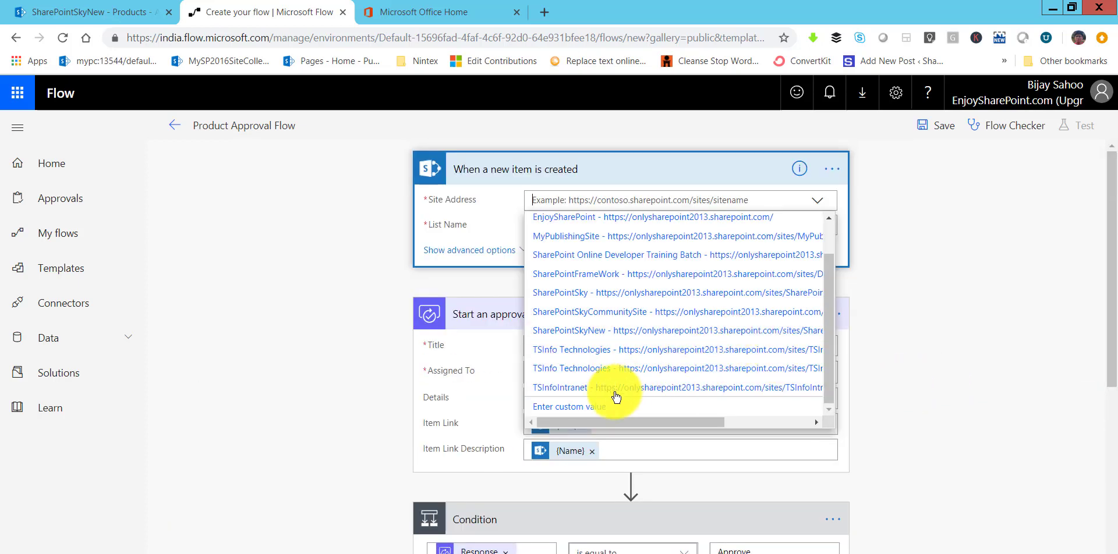
pyautogui.click(400, 224)
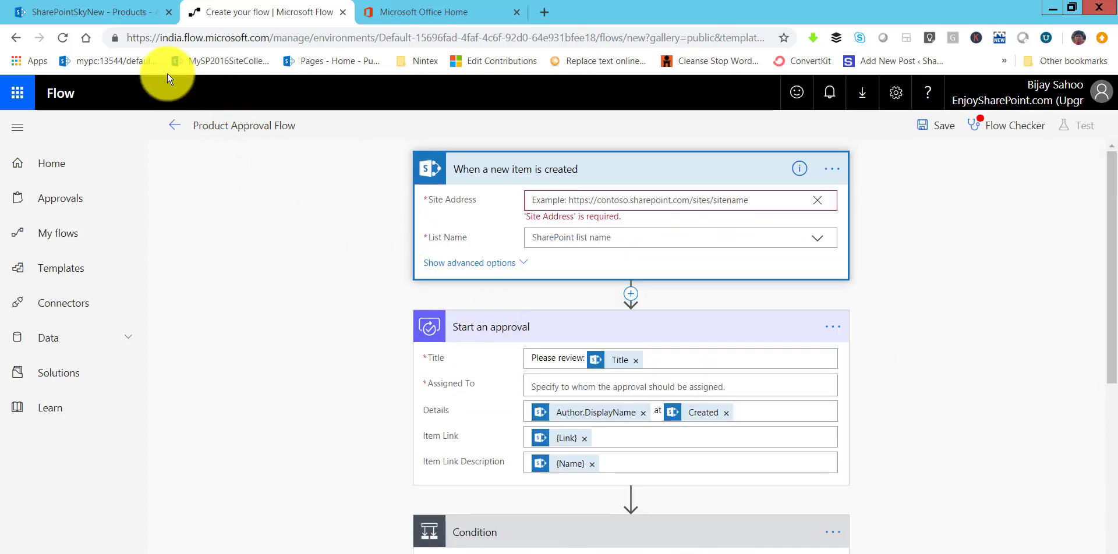
pyautogui.click(95, 10)
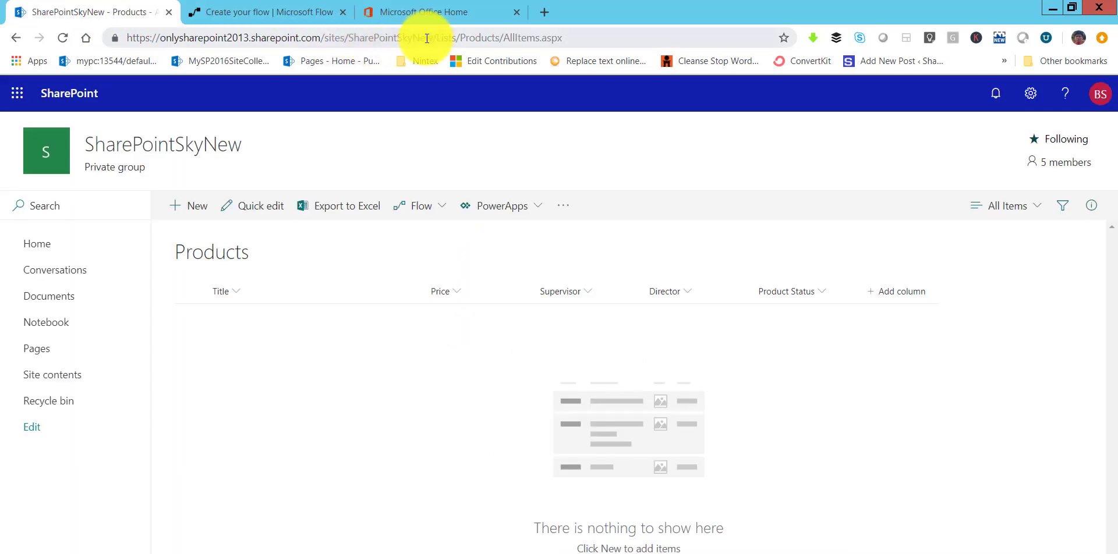
pyautogui.moveTo(435, 37); pyautogui.dragTo(95, 37)
pyautogui.hotkey('ctrl', 'c')
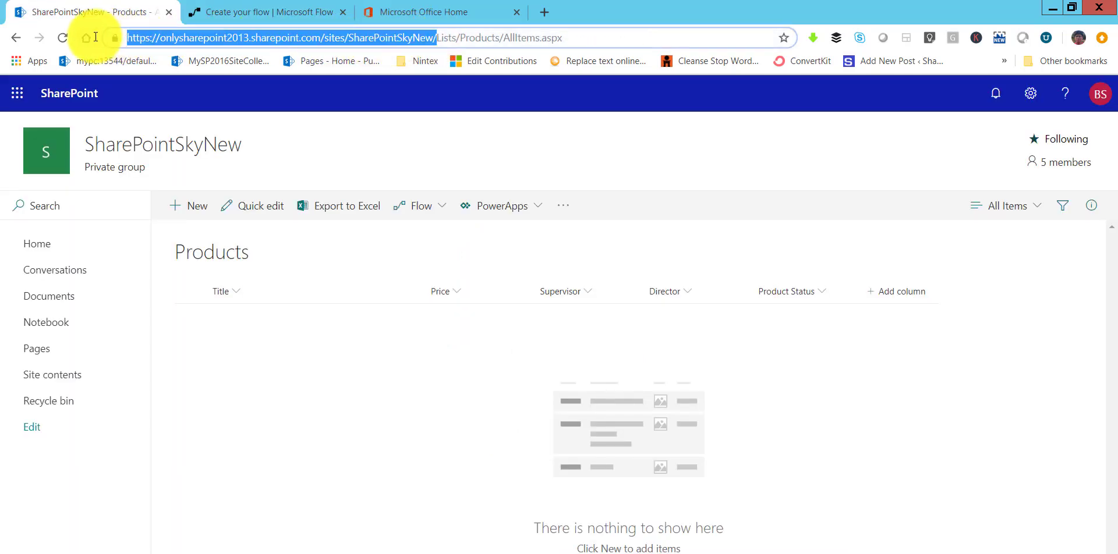
pyautogui.click(312, 8)
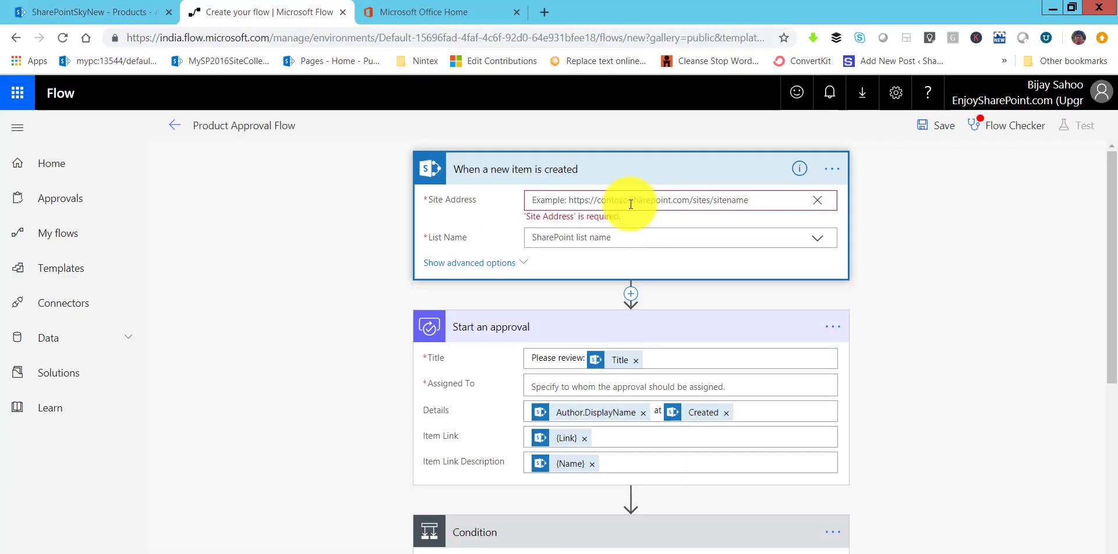
pyautogui.hotkey('ctrl', 'v')
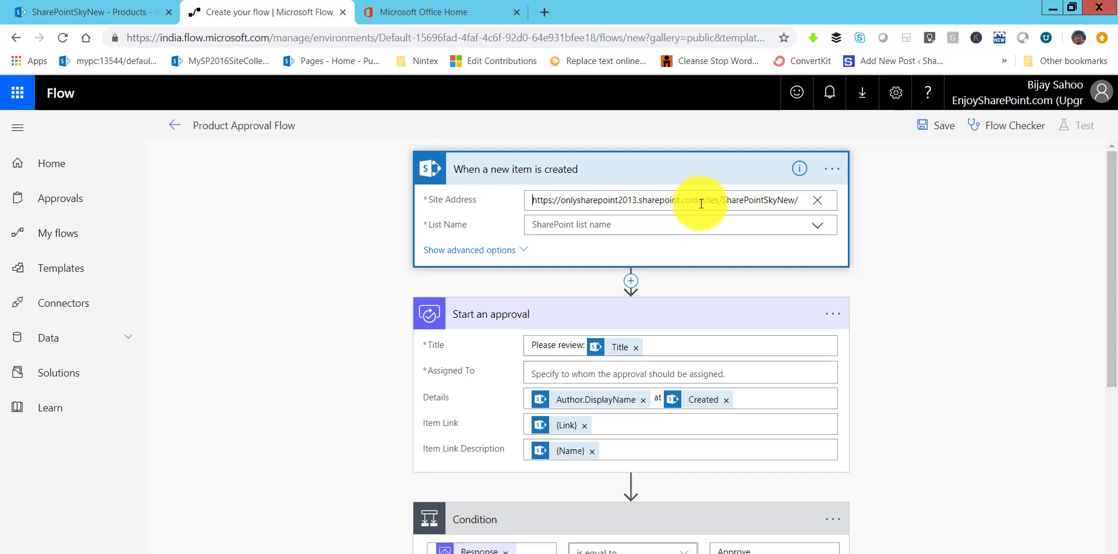
pyautogui.click(646, 225)
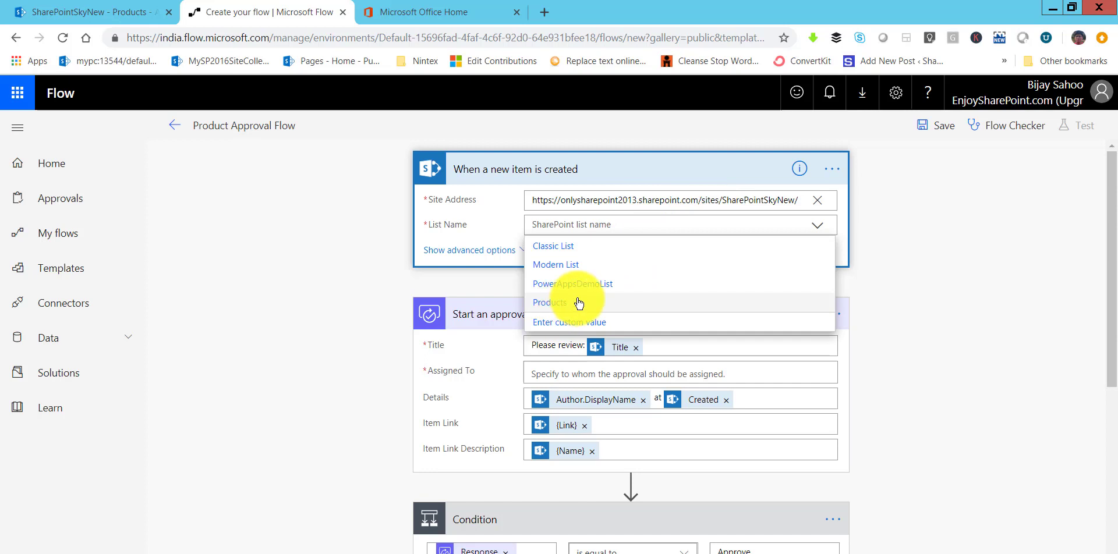
pyautogui.click(561, 308)
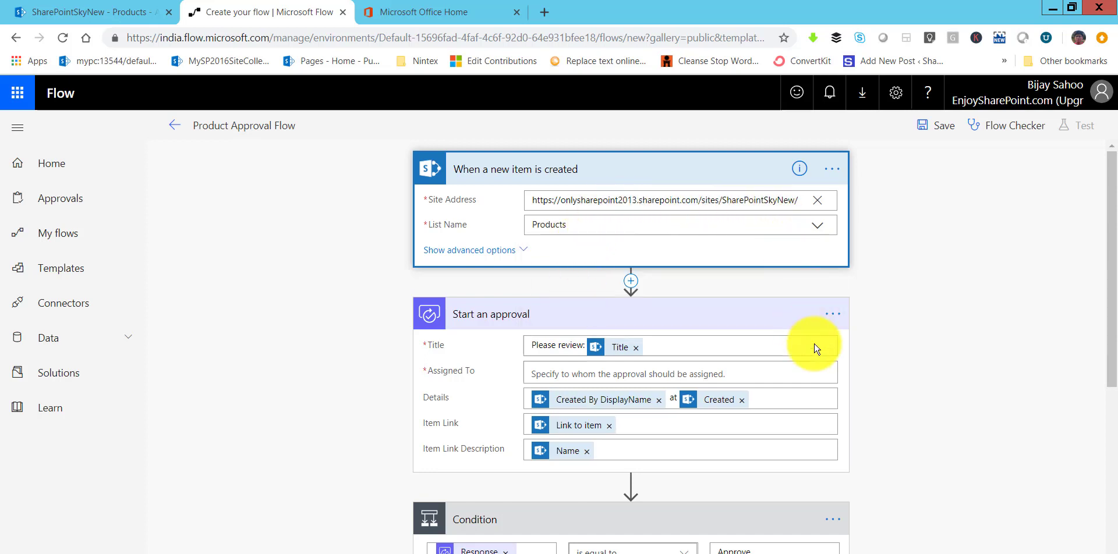
# Step: Change the approval title to read 'Please Approve : Title'
pyautogui.scroll(-3, 809, 343)
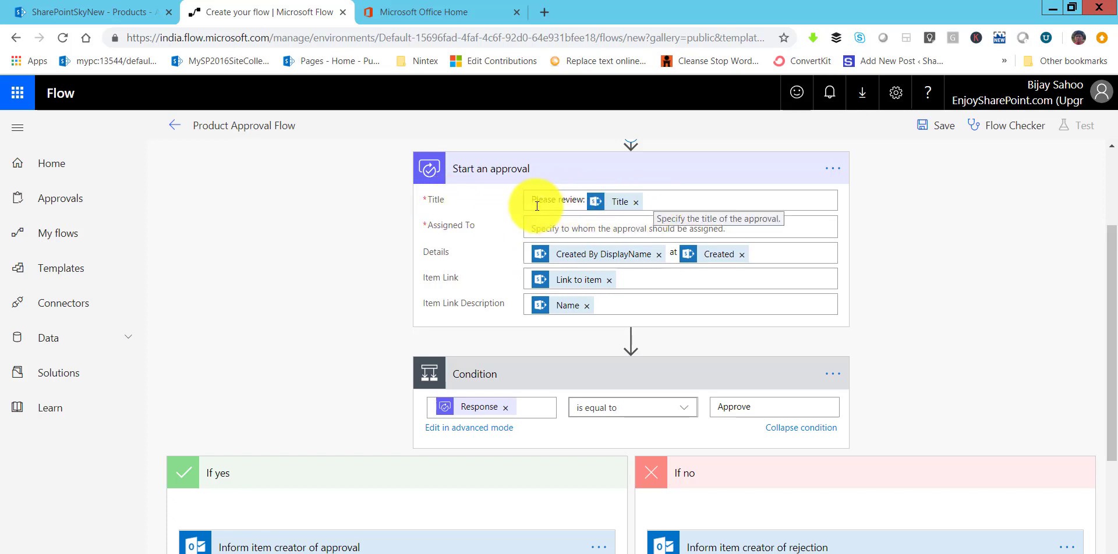
pyautogui.doubleClick(570, 199)
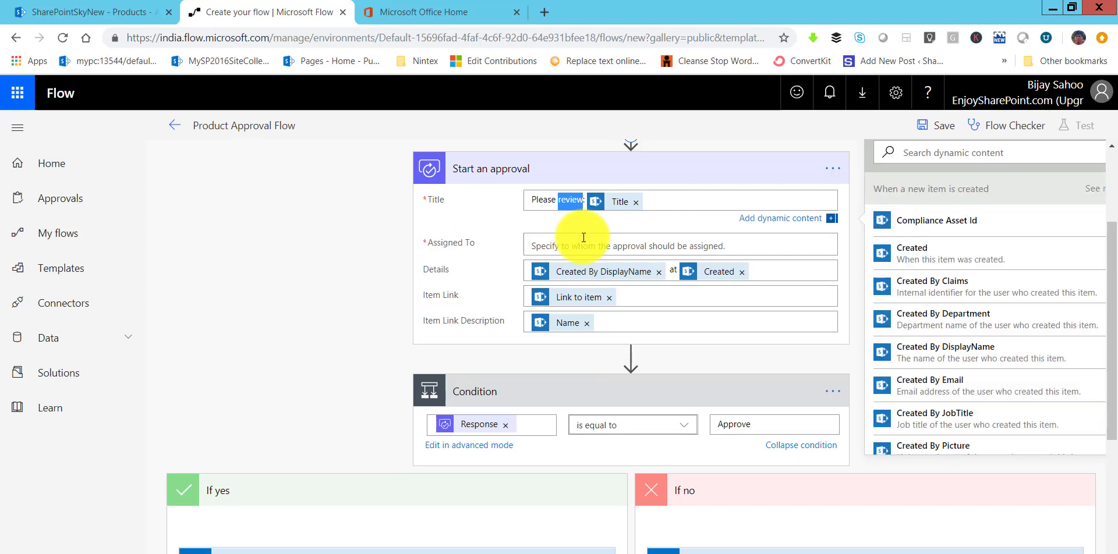
pyautogui.scroll(-3, 613, 282)
pyautogui.scroll(3, 613, 282)
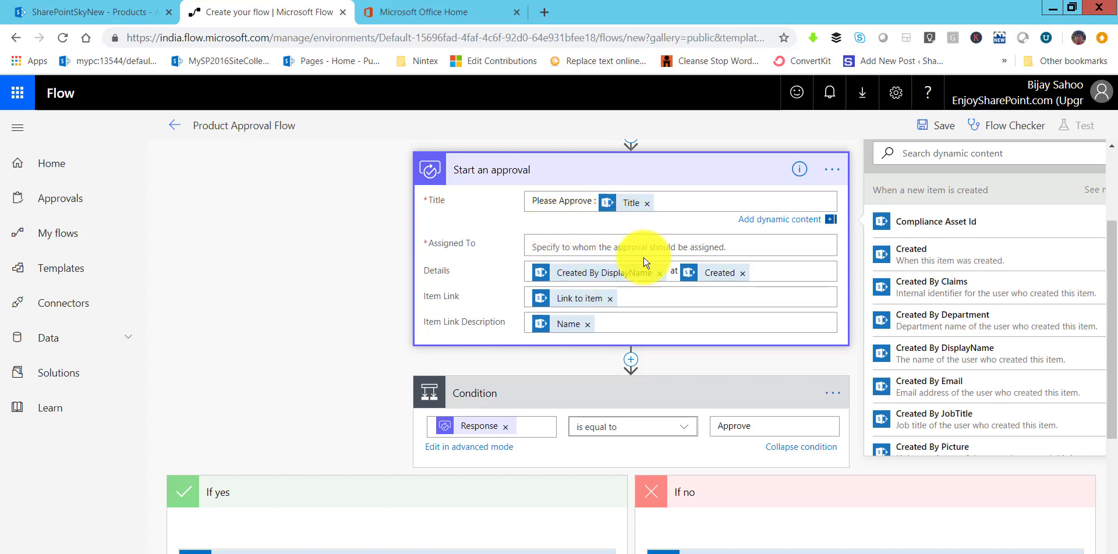
# Step: Assign the approval to the item's Supervisor Email, removing the duplicate token, and review Item Link Description values
pyautogui.click(541, 245)
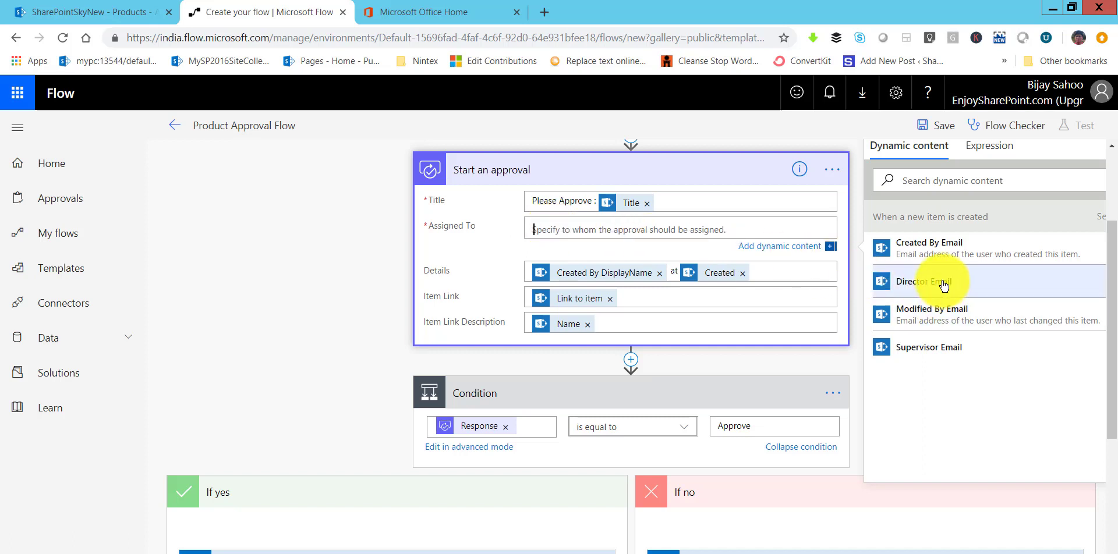
pyautogui.click(915, 352)
pyautogui.click(892, 348)
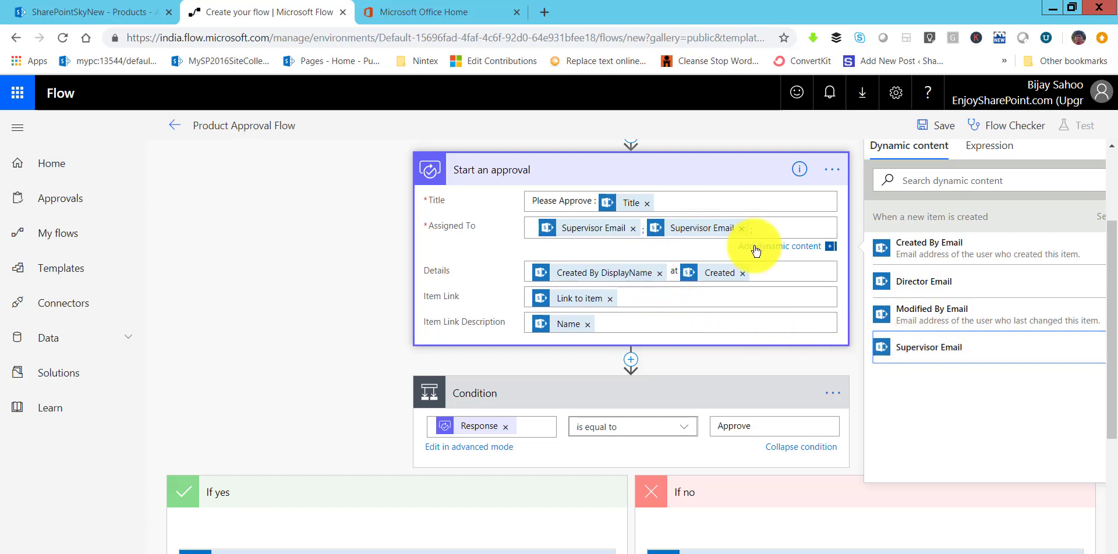
pyautogui.click(742, 229)
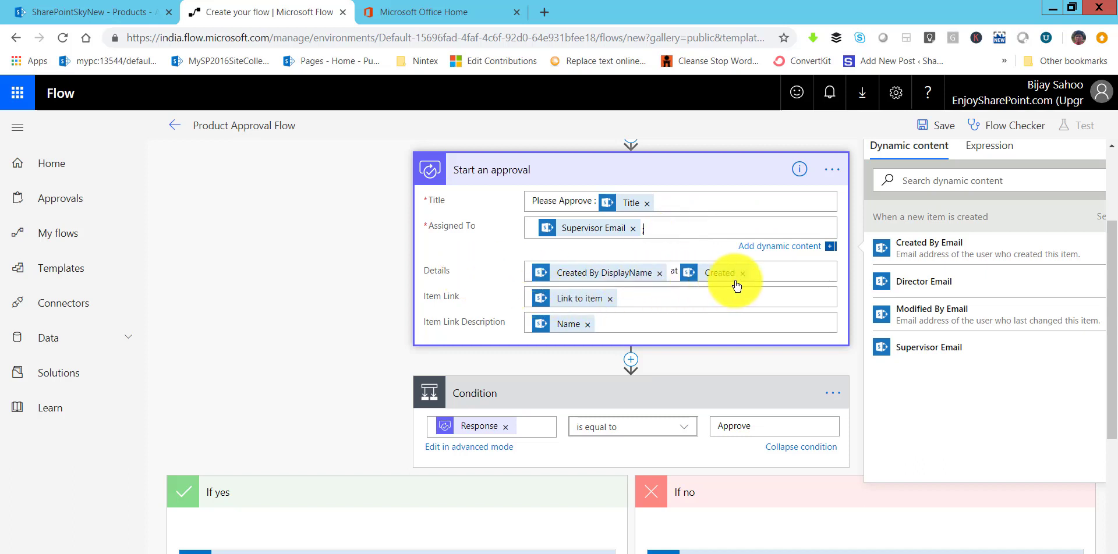
pyautogui.click(660, 323)
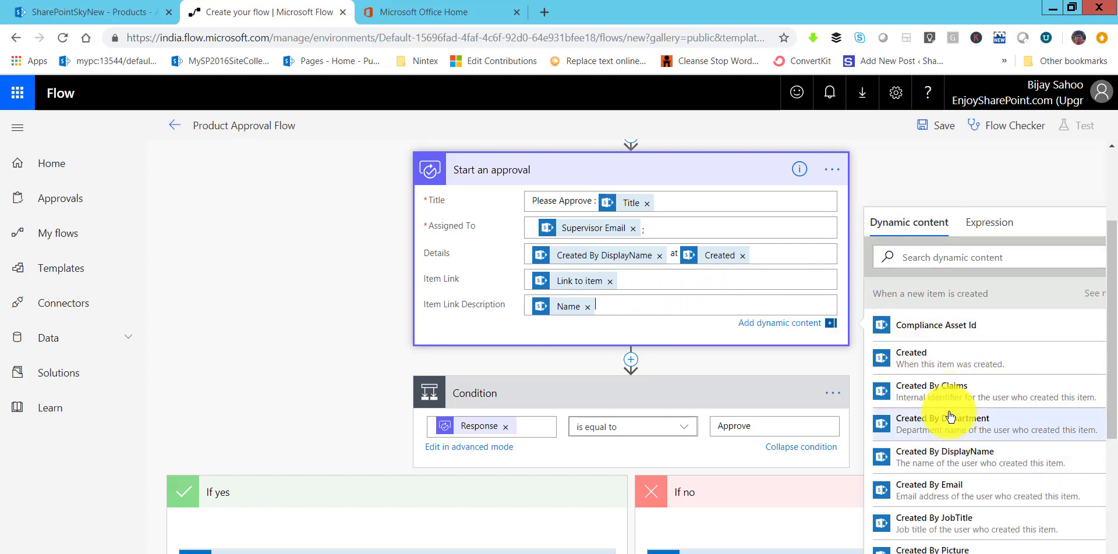
pyautogui.scroll(-8, 949, 416)
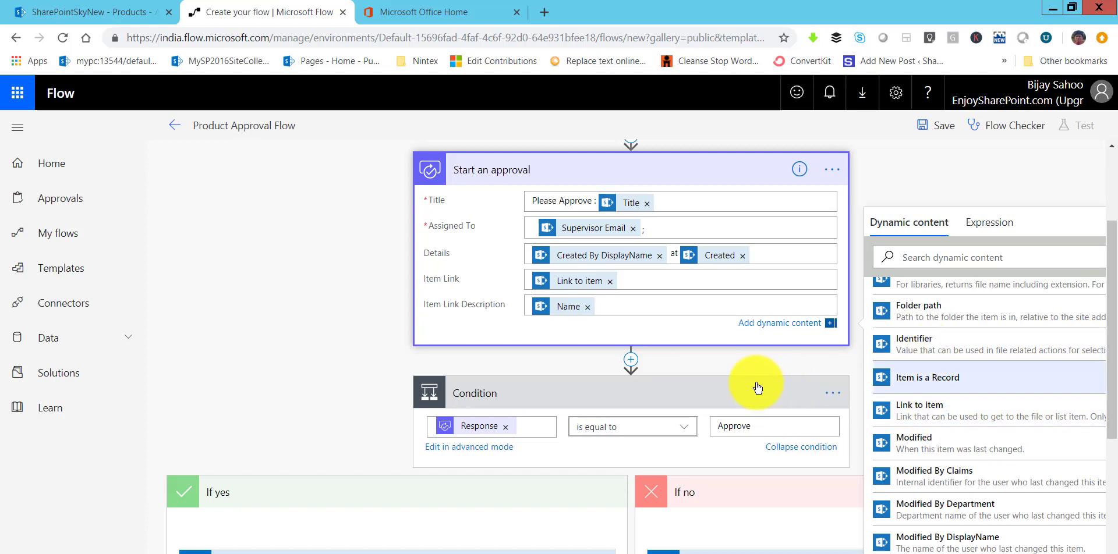
pyautogui.scroll(-4, 750, 346)
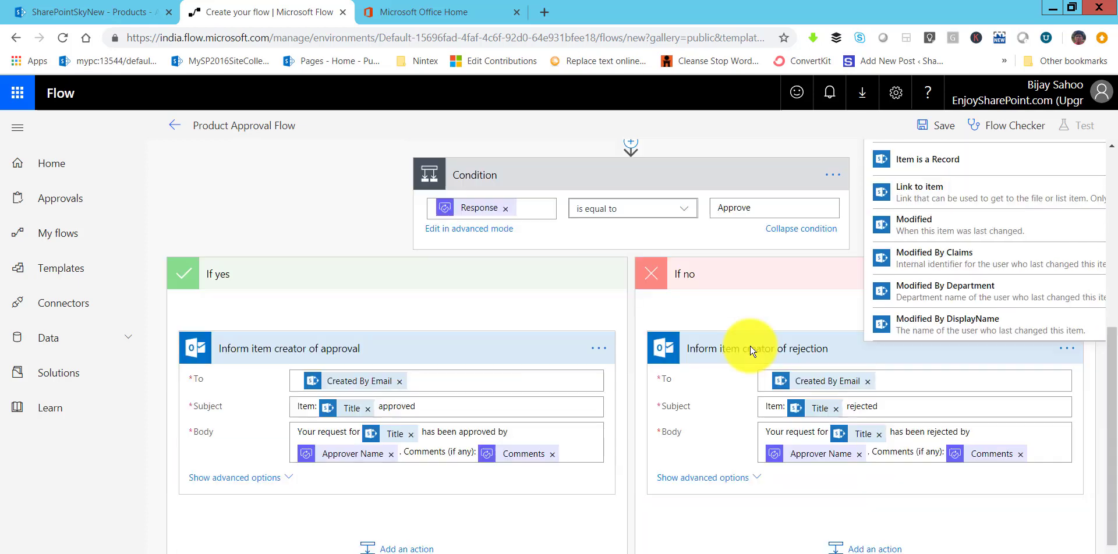
pyautogui.scroll(3, 750, 350)
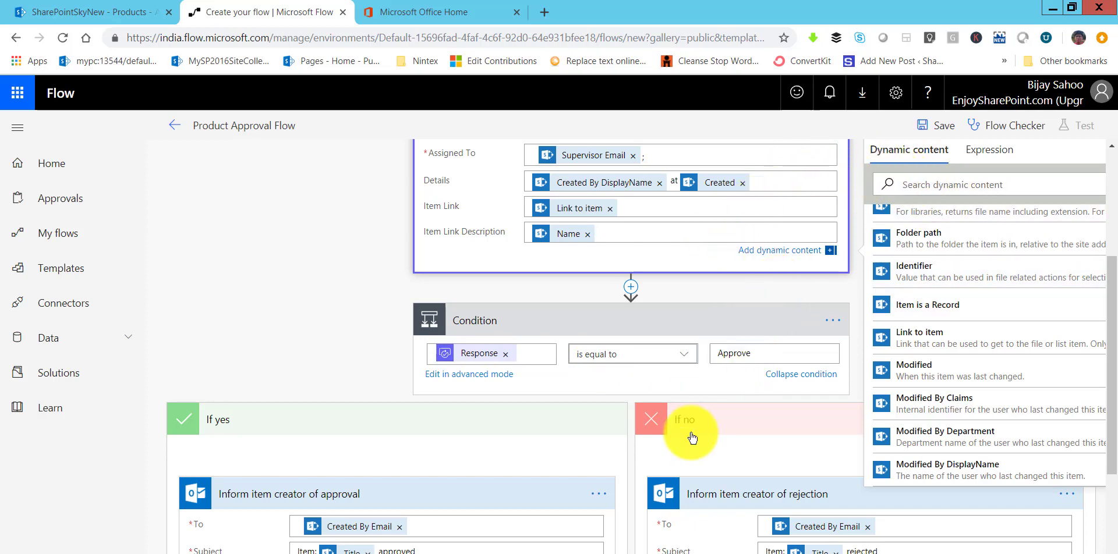
pyautogui.scroll(-1, 519, 393)
pyautogui.click(425, 348)
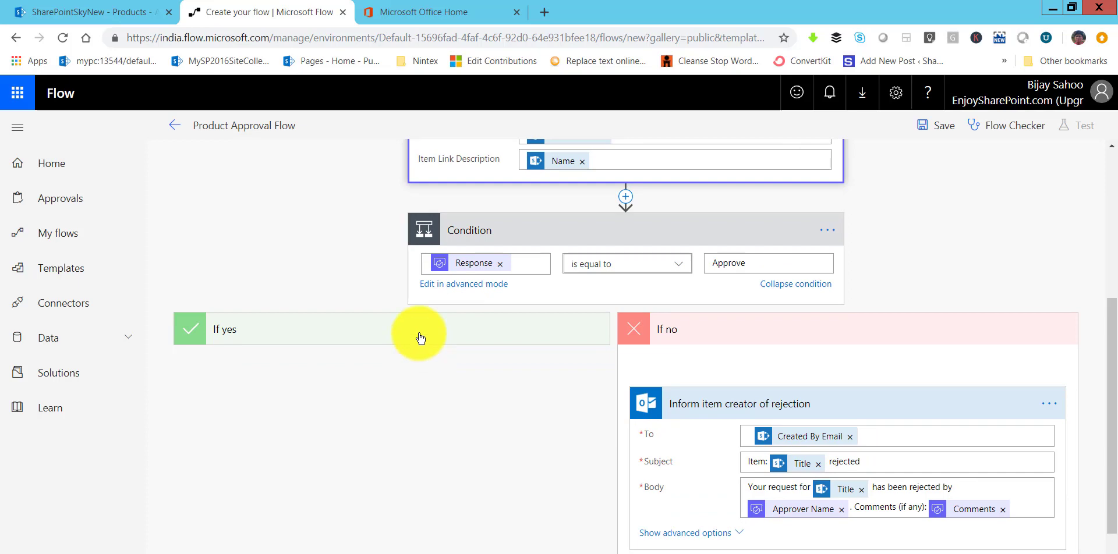
pyautogui.click(428, 337)
pyautogui.click(763, 333)
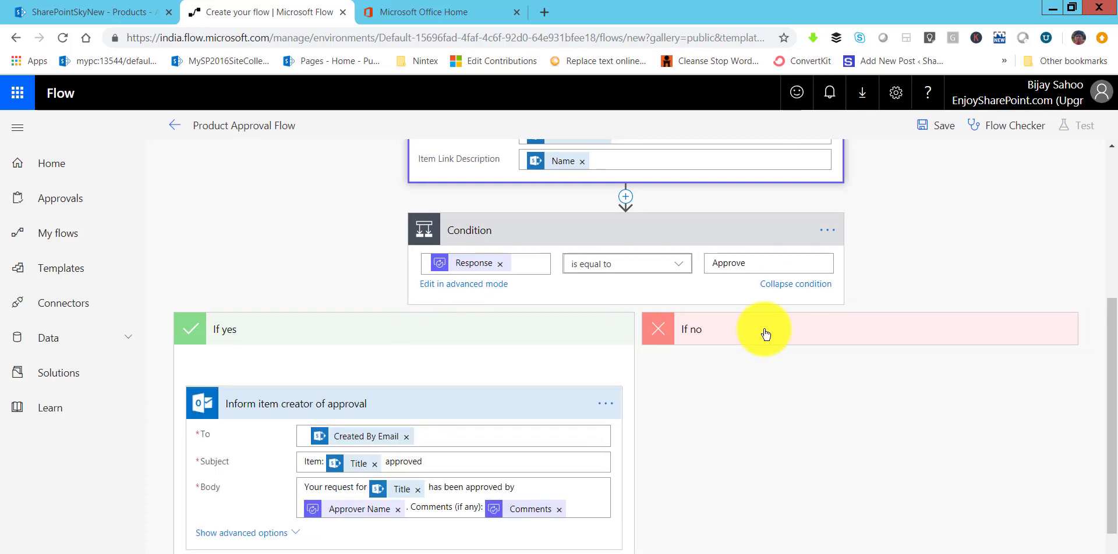
pyautogui.click(766, 333)
pyautogui.scroll(-2, 908, 404)
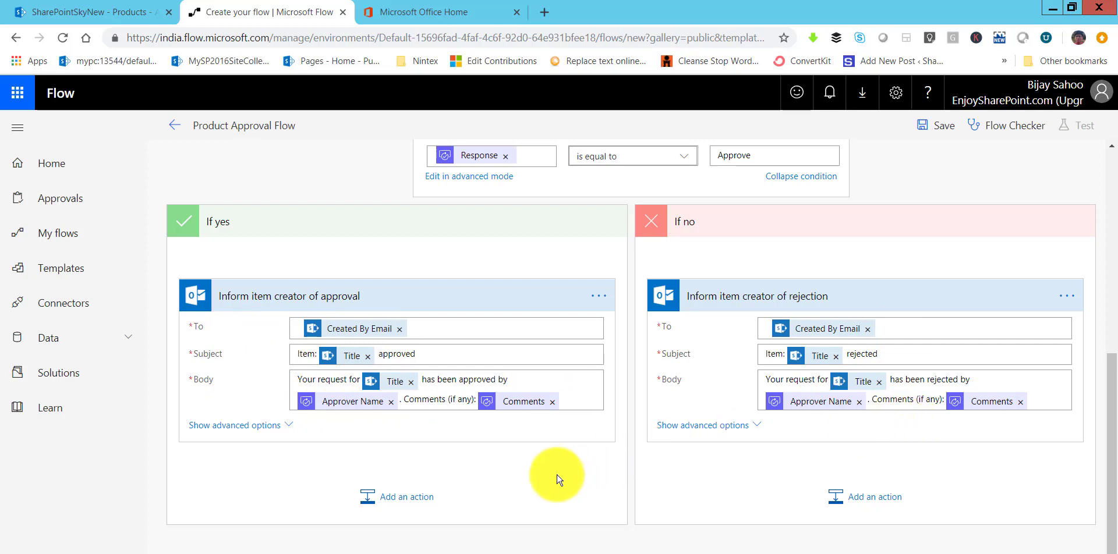
# Step: Add a SharePoint Update item action to the If yes branch
pyautogui.click(418, 504)
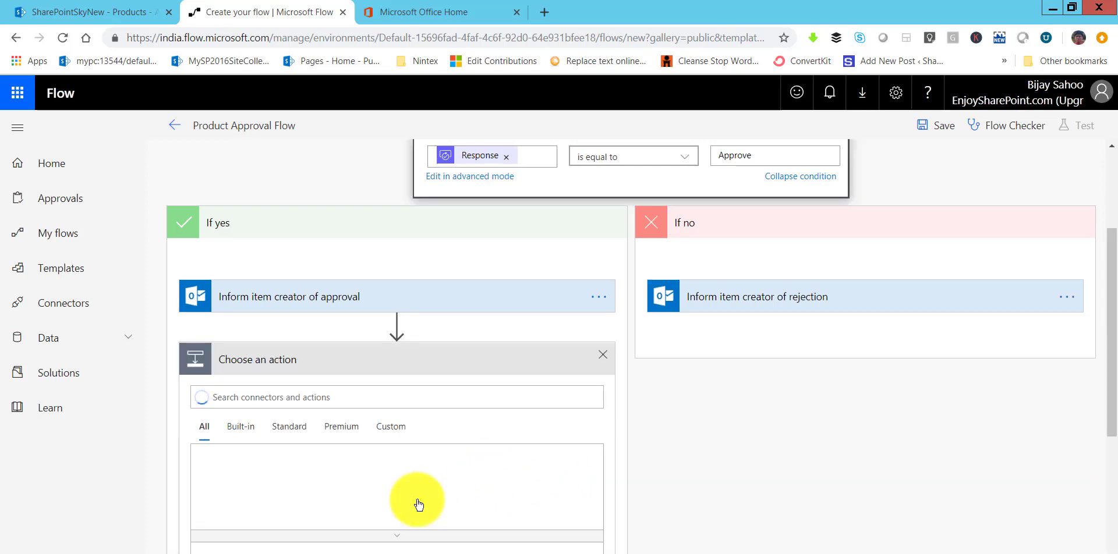
pyautogui.scroll(-3, 417, 504)
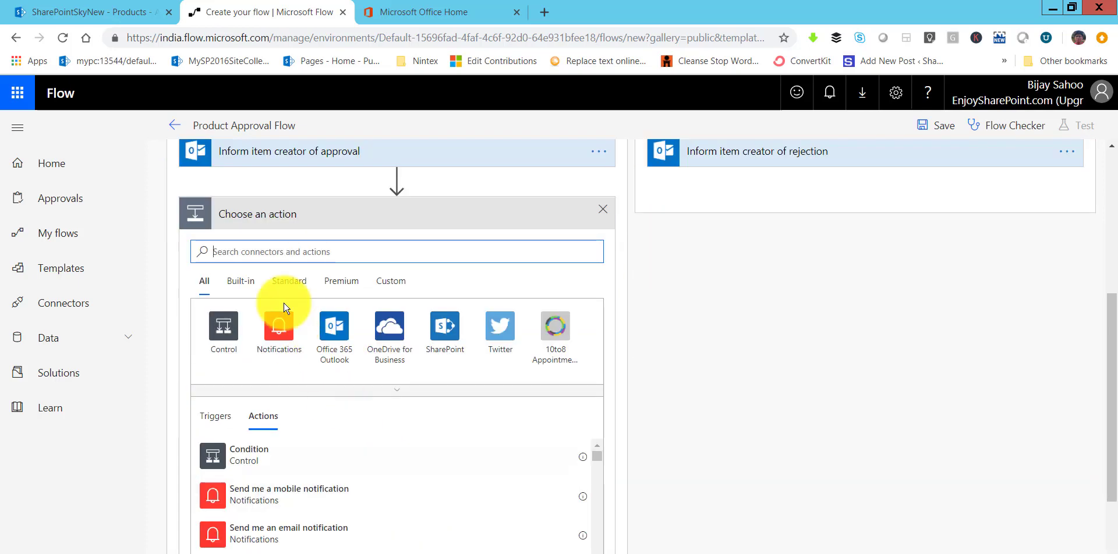
pyautogui.click(263, 257)
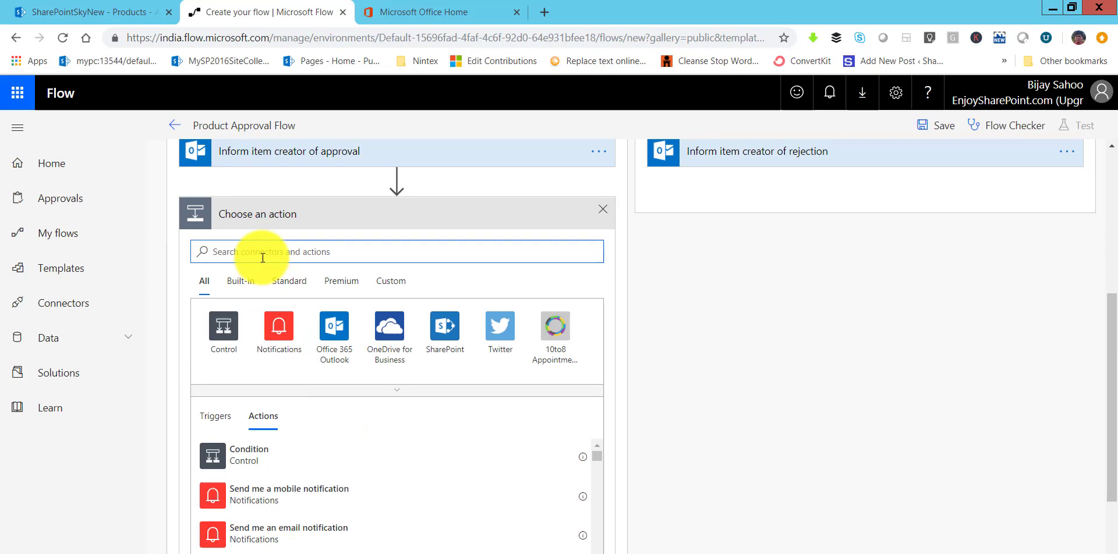
pyautogui.click(440, 347)
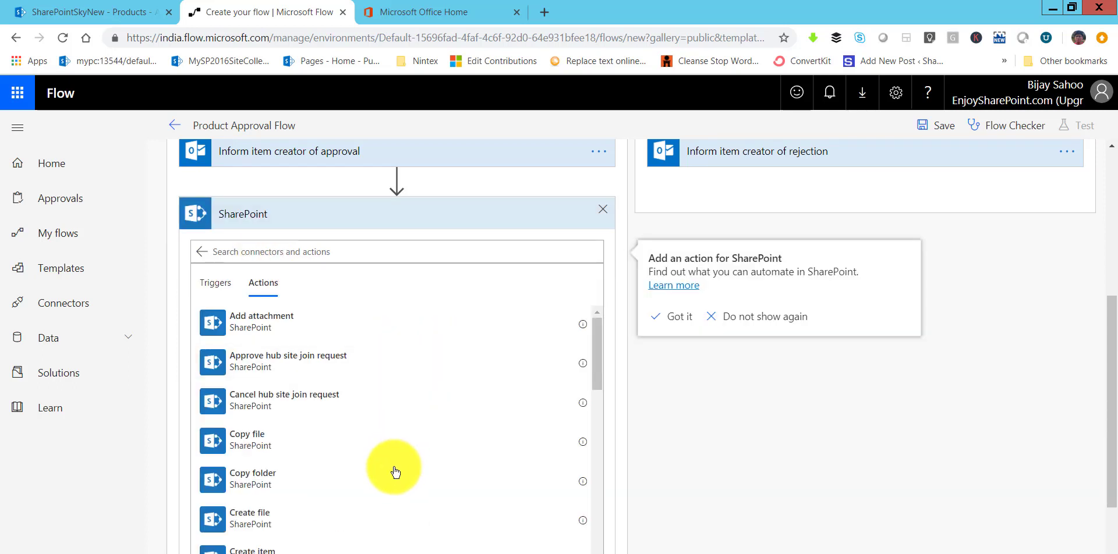
pyautogui.scroll(-10, 393, 470)
pyautogui.scroll(-15, 391, 472)
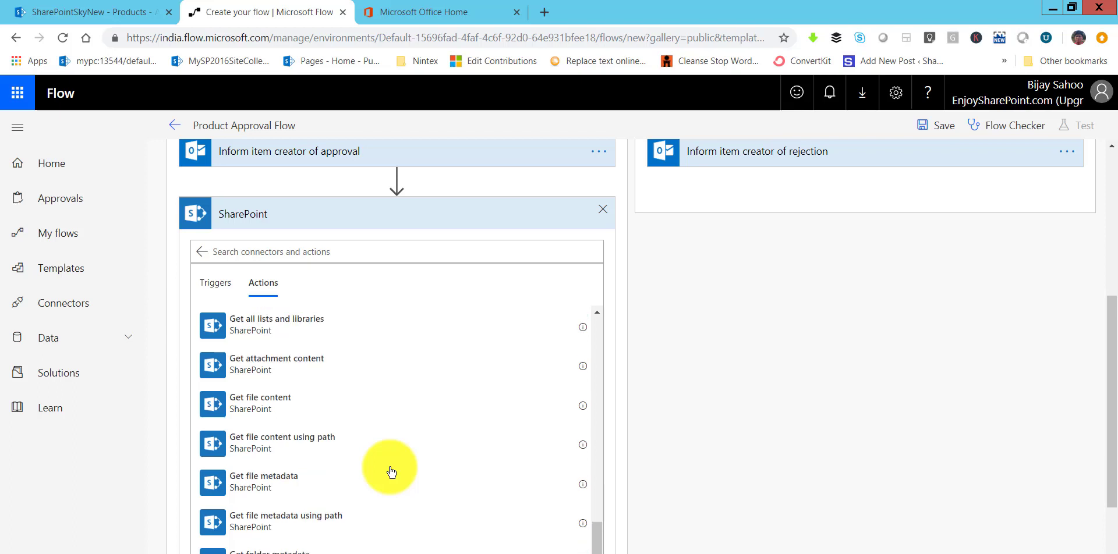
pyautogui.scroll(-5, 390, 471)
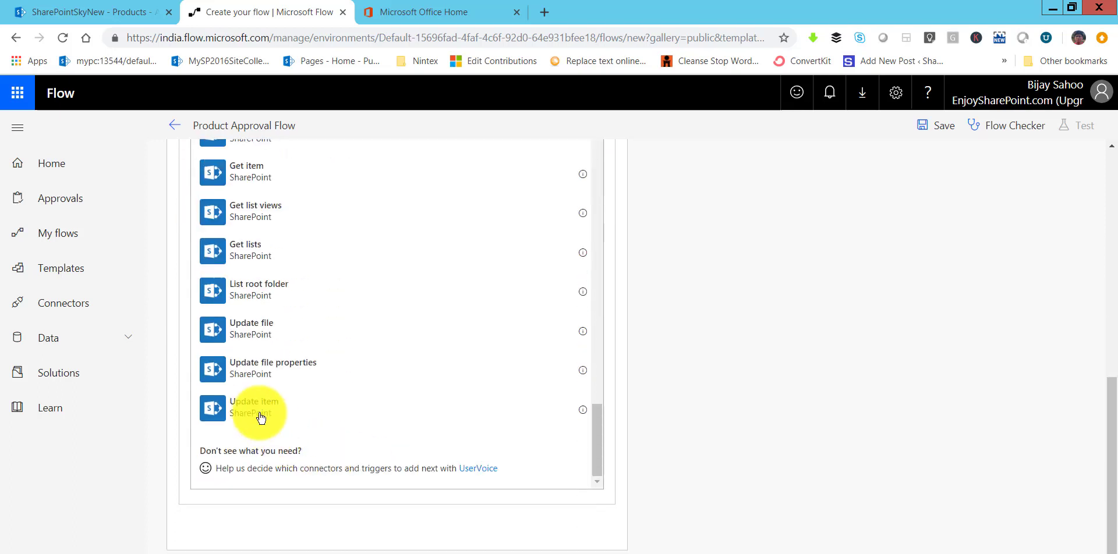
pyautogui.click(253, 412)
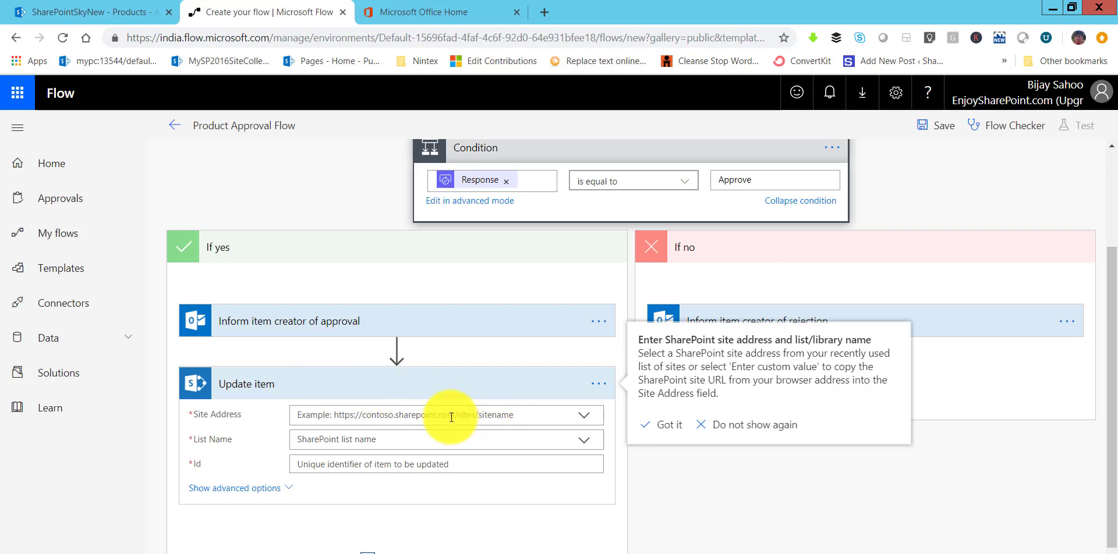
# Step: Point Update item at the SharePointSkyNew site and the Products list
pyautogui.click(584, 417)
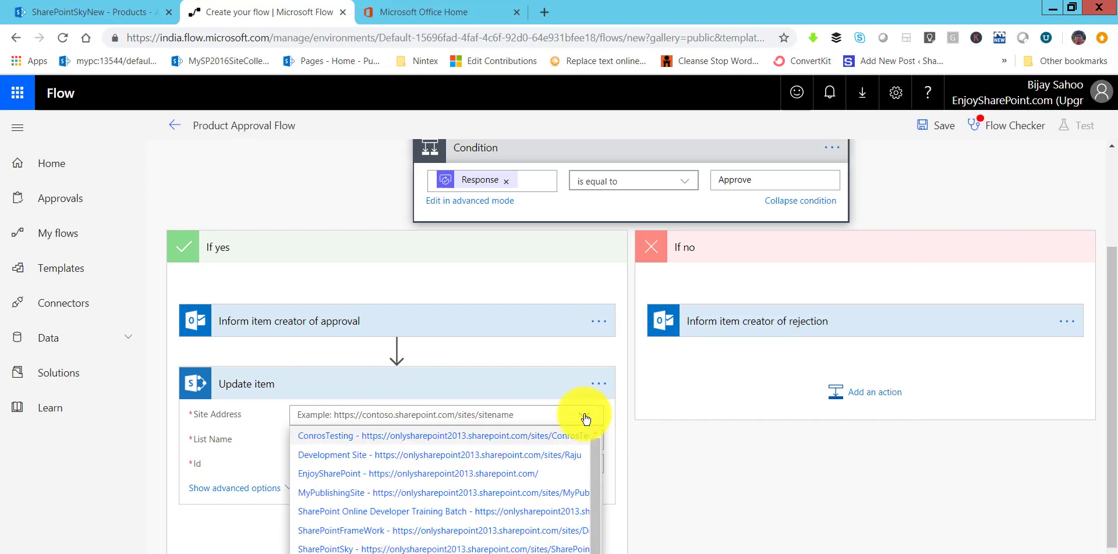
pyautogui.scroll(-2, 574, 479)
pyautogui.scroll(-1, 618, 486)
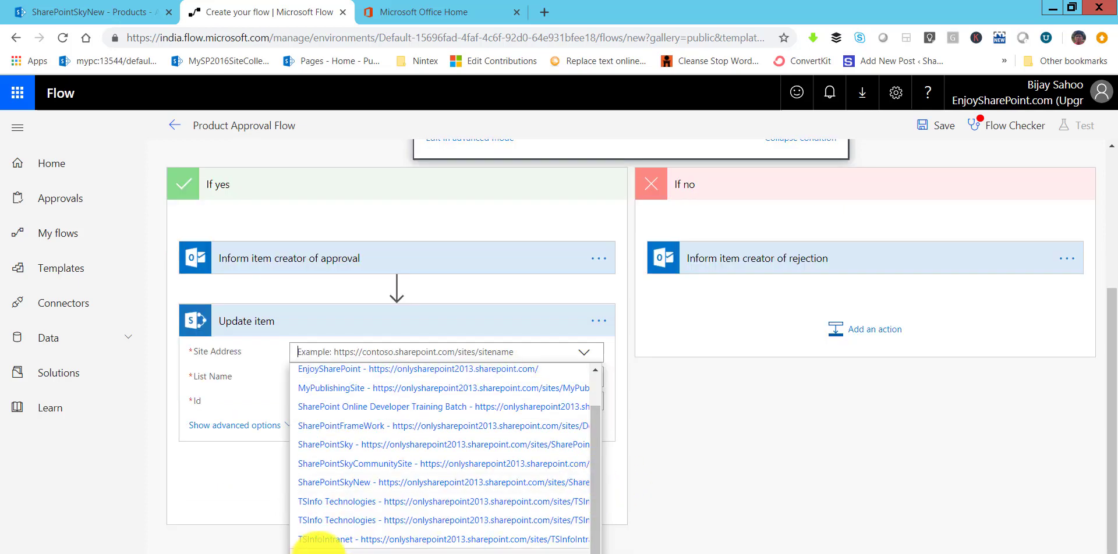
pyautogui.click(320, 546)
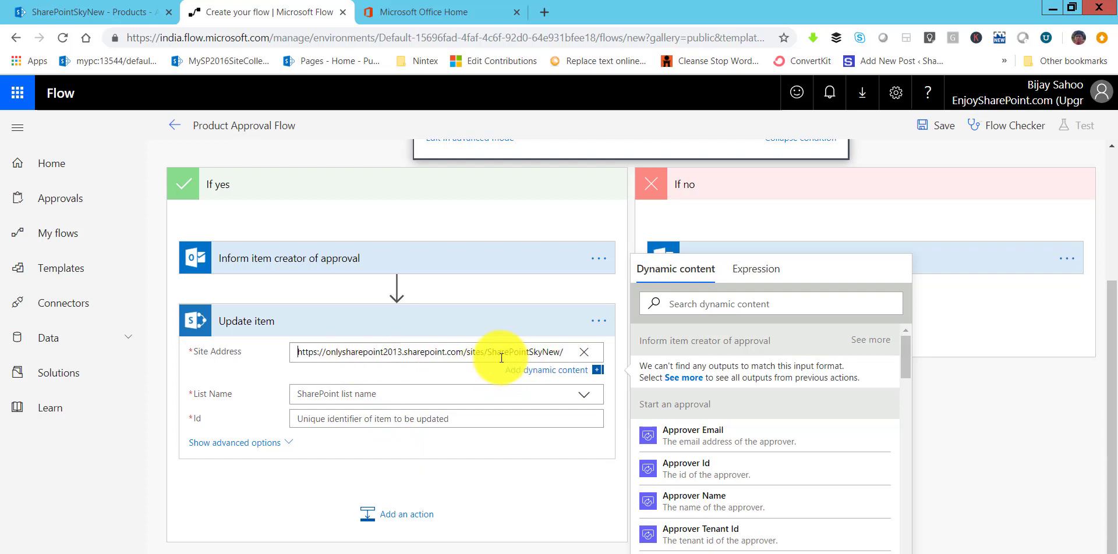
pyautogui.click(364, 393)
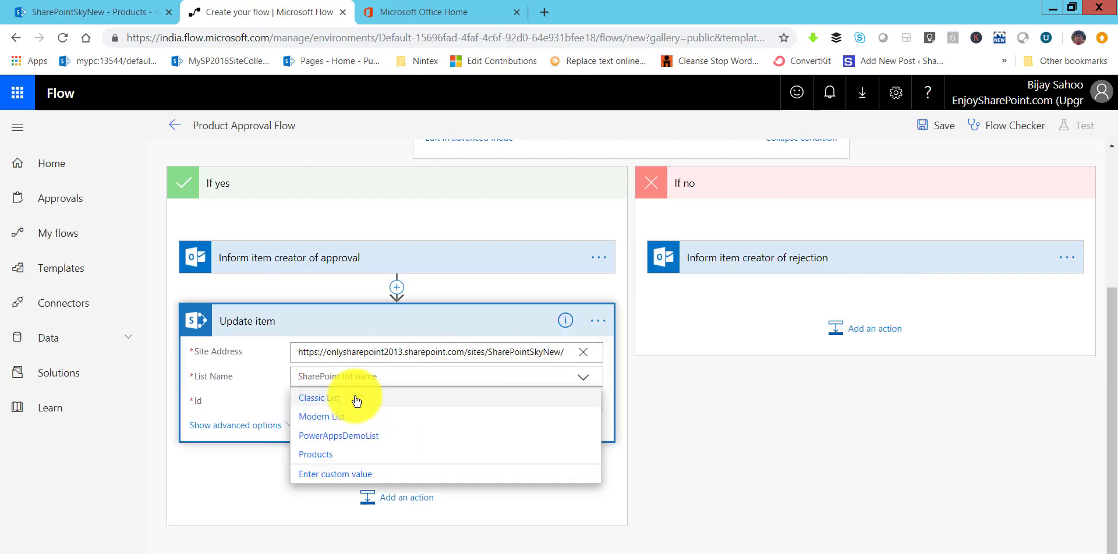
pyautogui.click(354, 398)
pyautogui.click(352, 377)
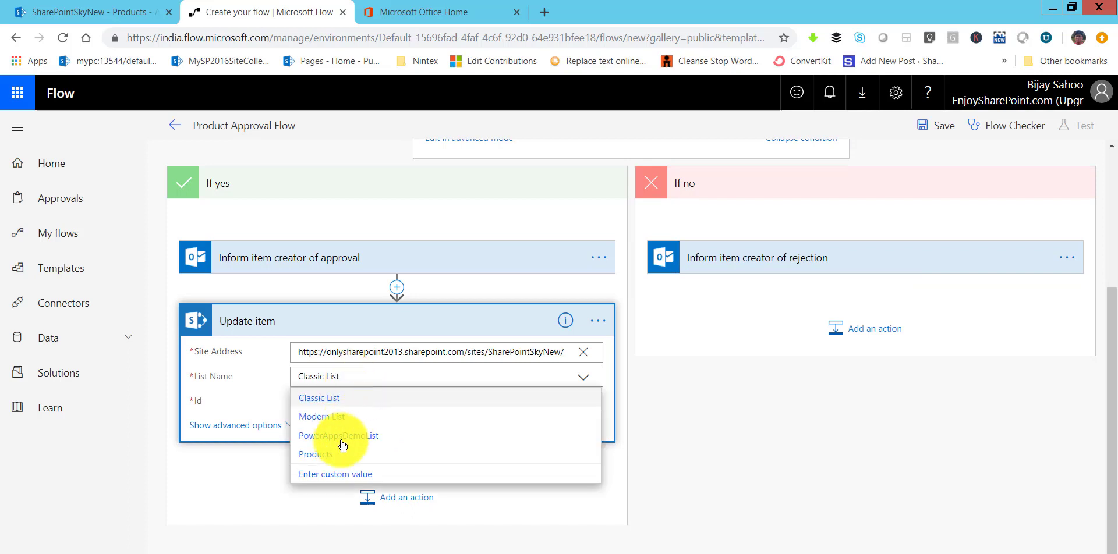
pyautogui.click(326, 458)
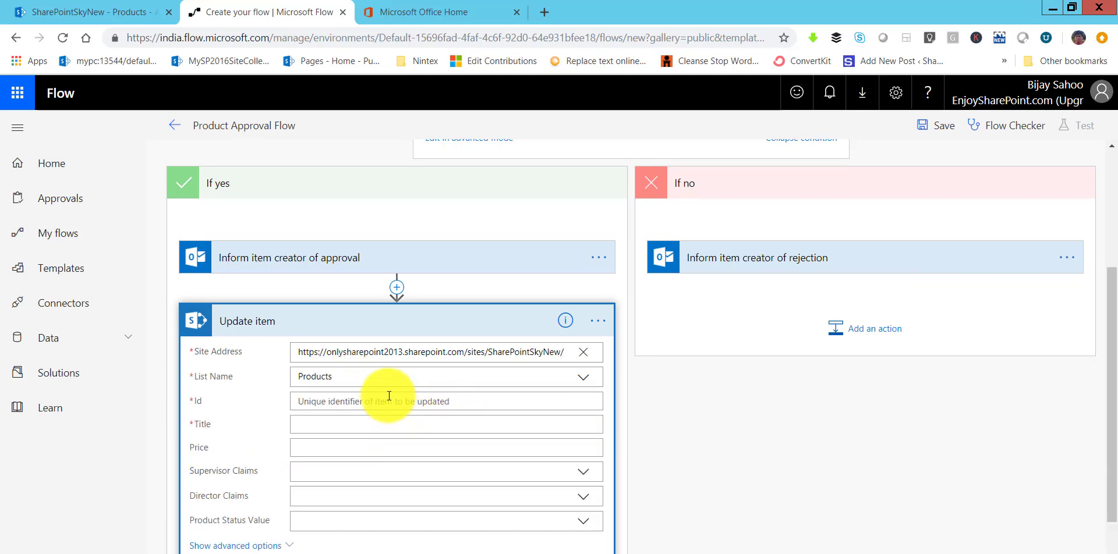
# Step: Fill the item's Id with ID and Title with Title from dynamic content
pyautogui.click(388, 401)
pyautogui.click(667, 482)
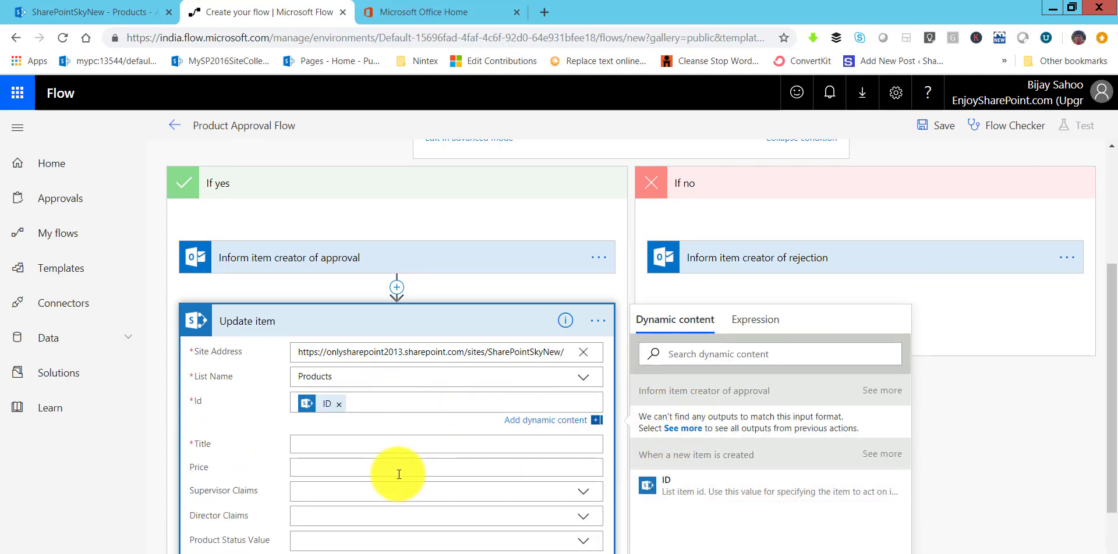
pyautogui.scroll(-2, 396, 466)
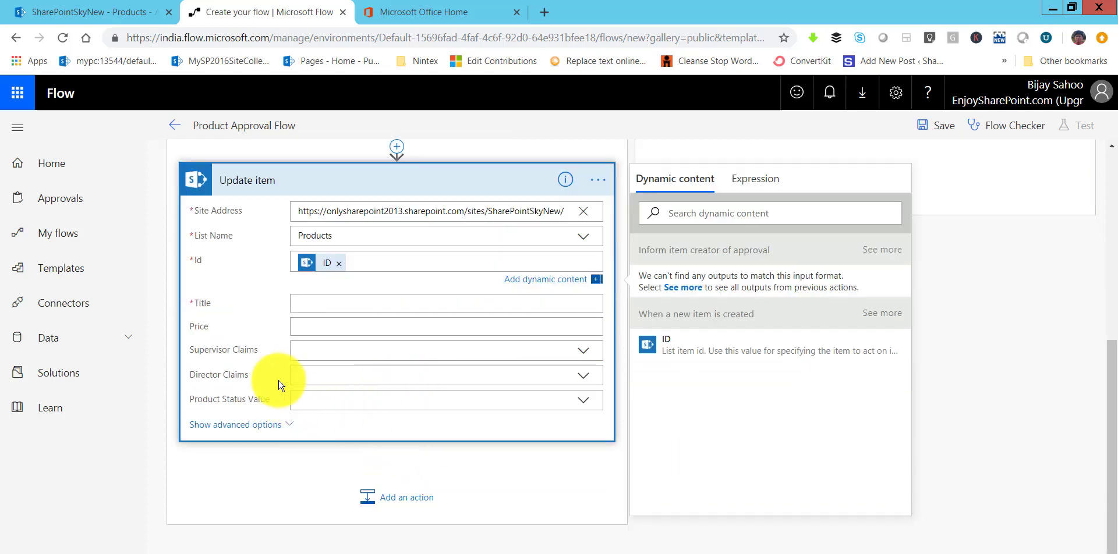
pyautogui.click(322, 305)
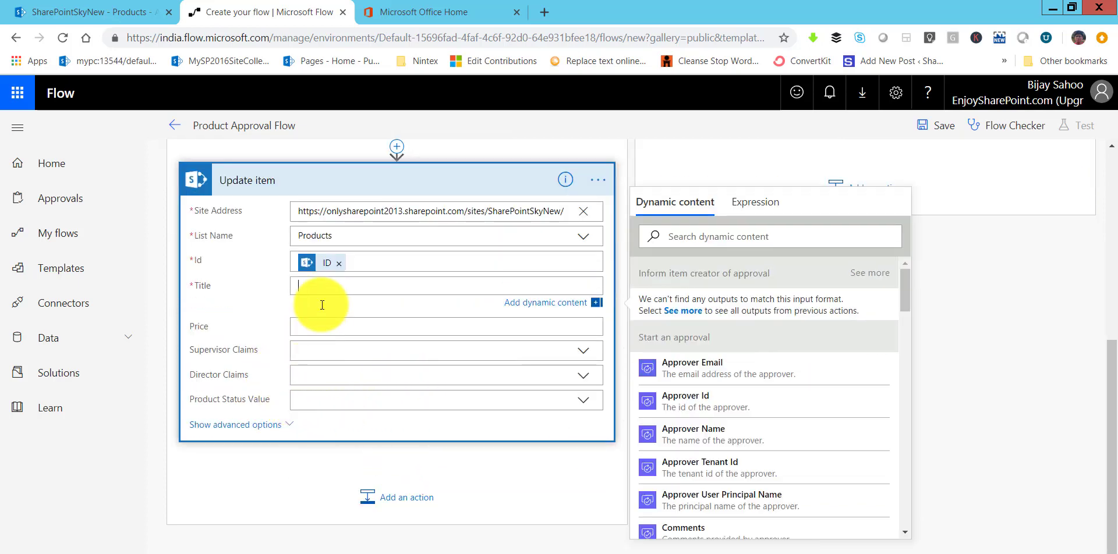
pyautogui.scroll(-5, 789, 466)
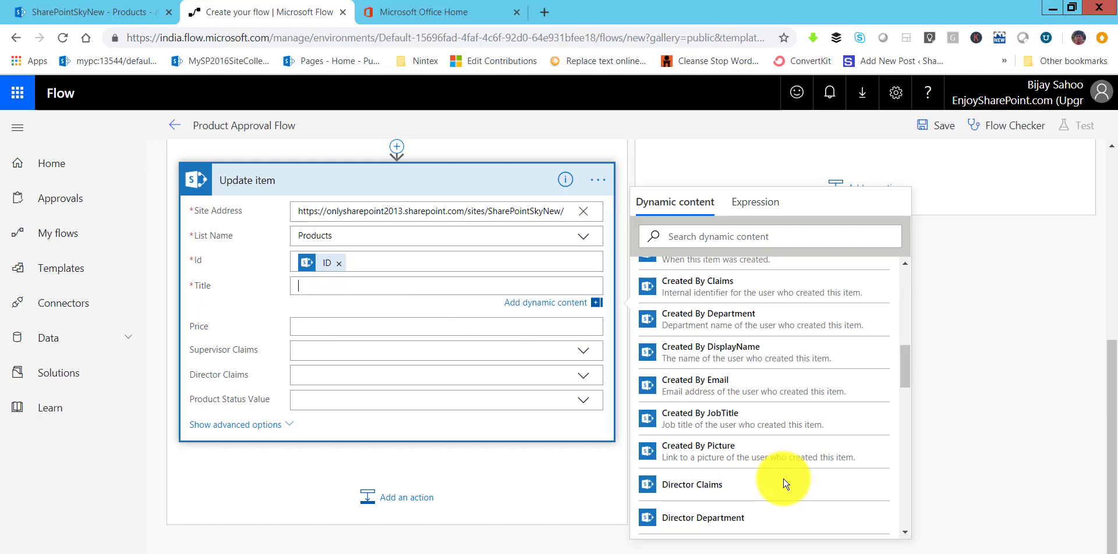
pyautogui.scroll(-8, 785, 483)
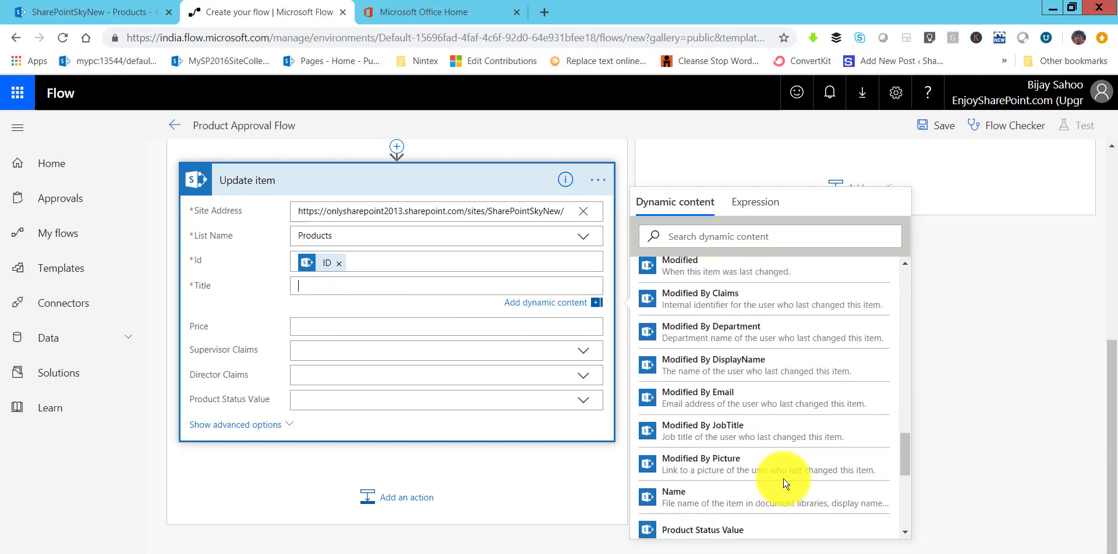
pyautogui.scroll(-3, 785, 483)
pyautogui.scroll(-3, 783, 483)
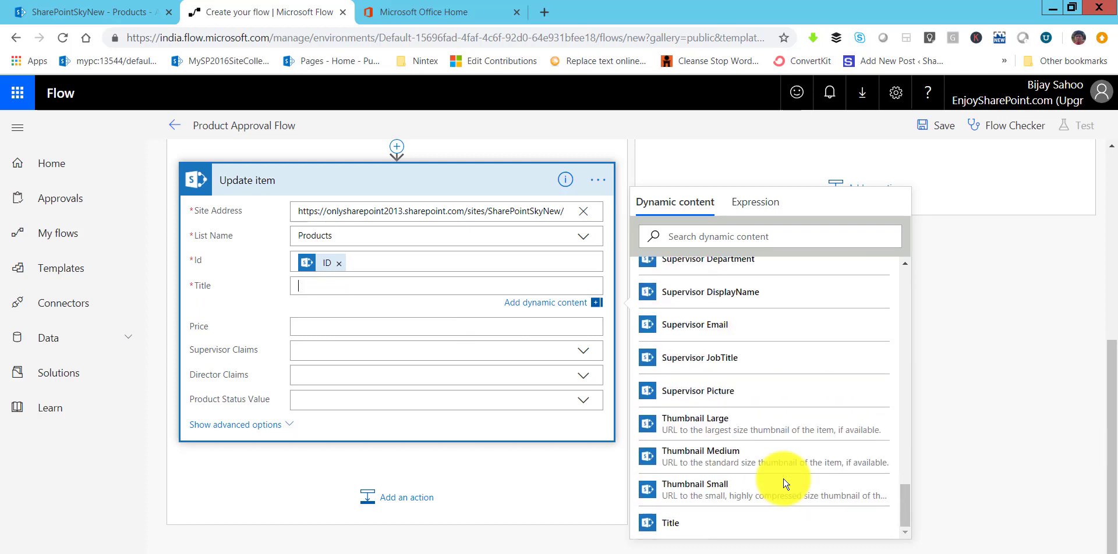
pyautogui.click(676, 528)
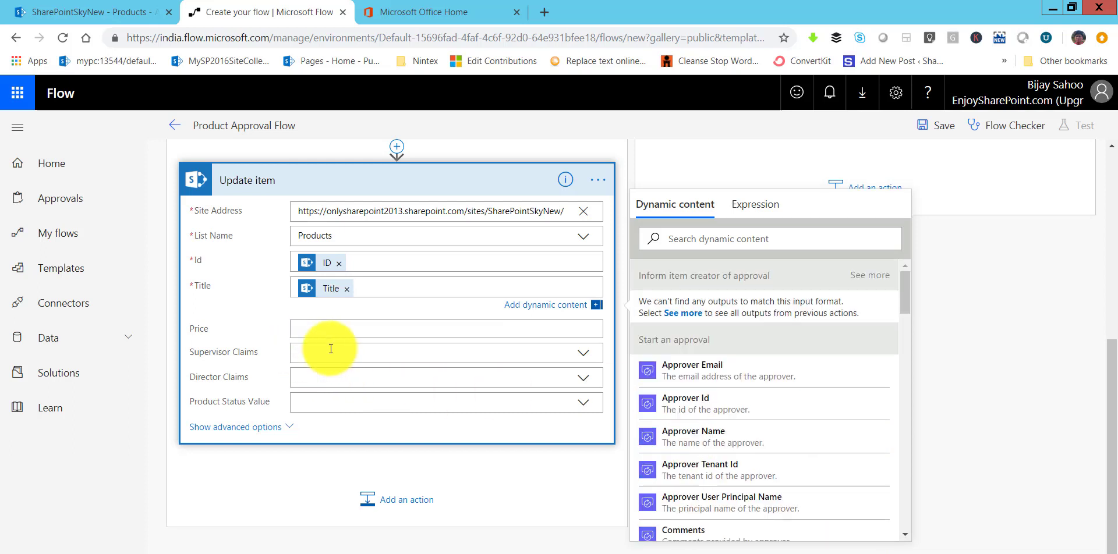
# Step: Set Product Status Value to Approved
pyautogui.click(327, 405)
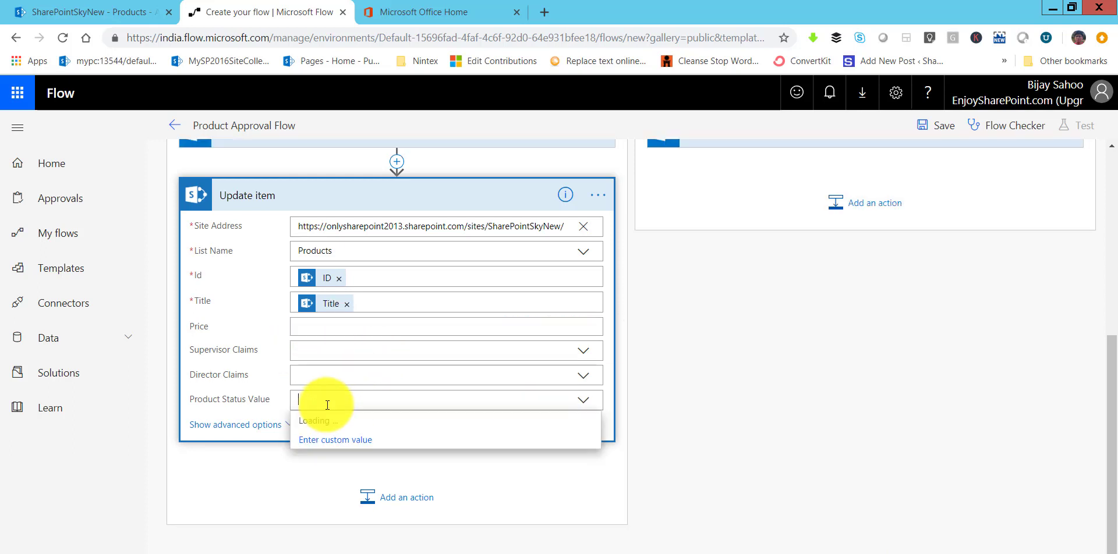
pyautogui.click(333, 428)
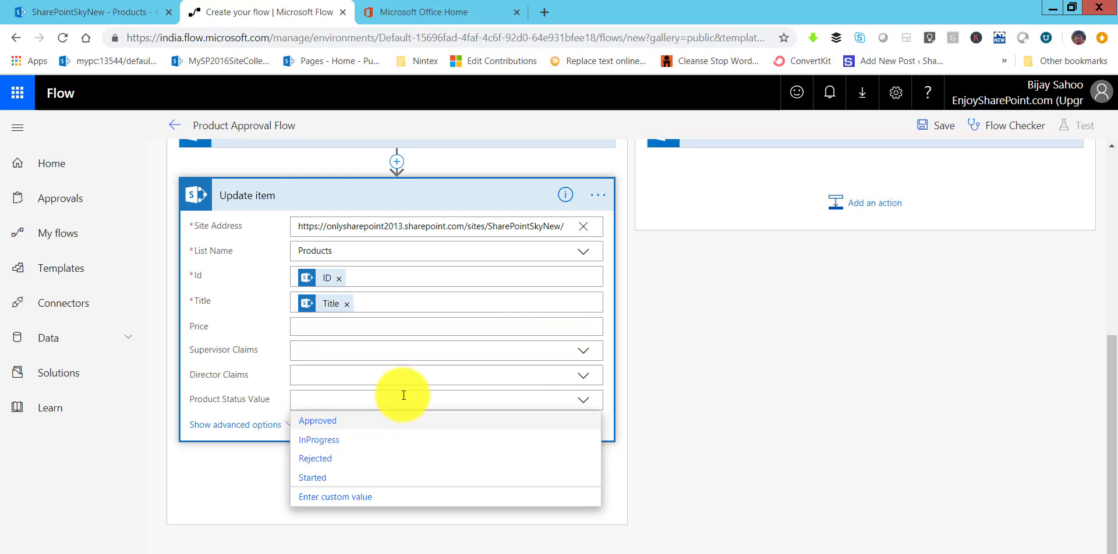
pyautogui.scroll(4, 294, 315)
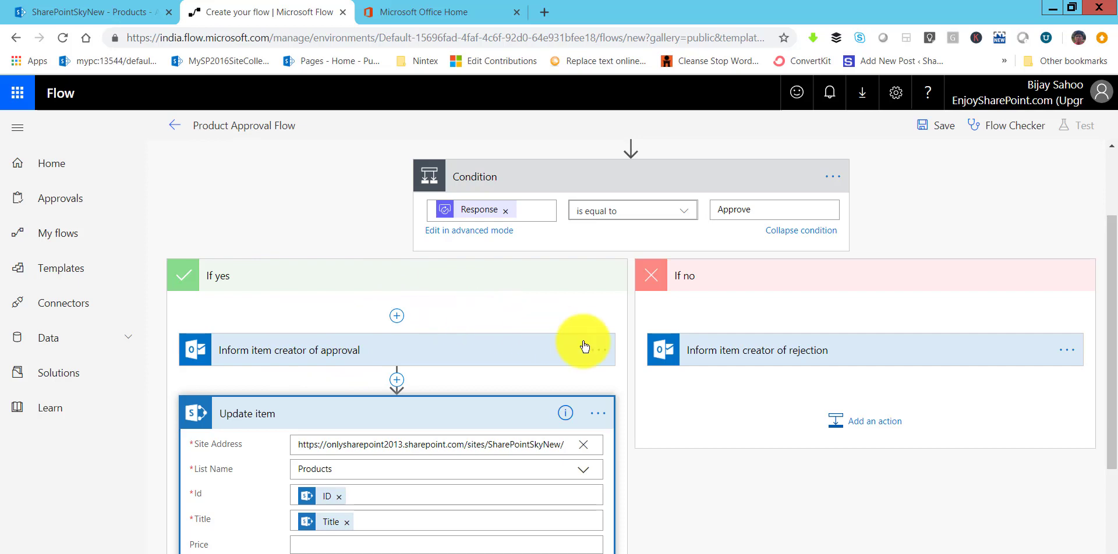
pyautogui.scroll(-3, 605, 347)
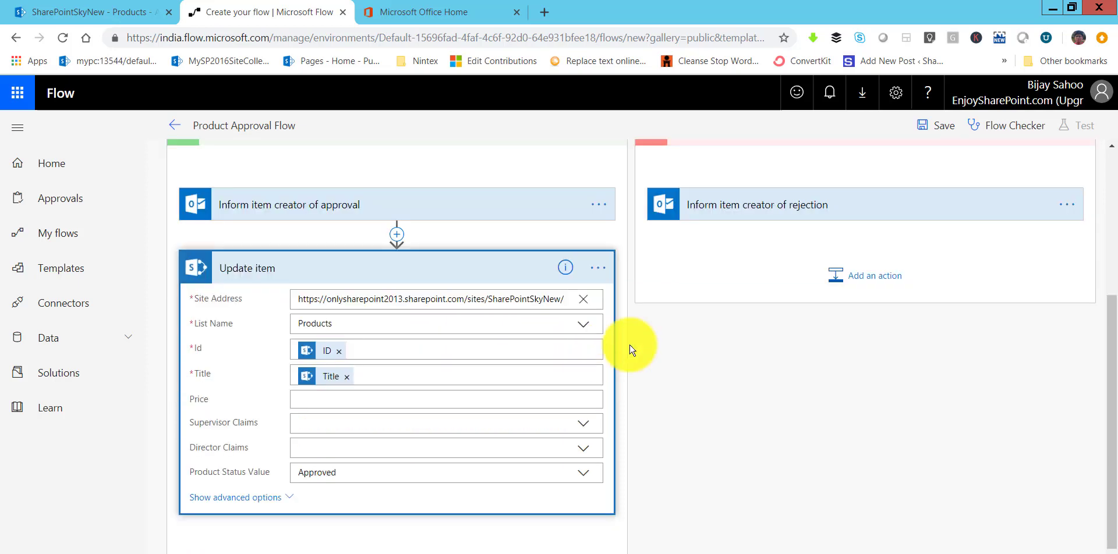
# Step: Insert a SharePoint 'Update item 2' step below the rejection e-mail in the If no branch
pyautogui.click(887, 299)
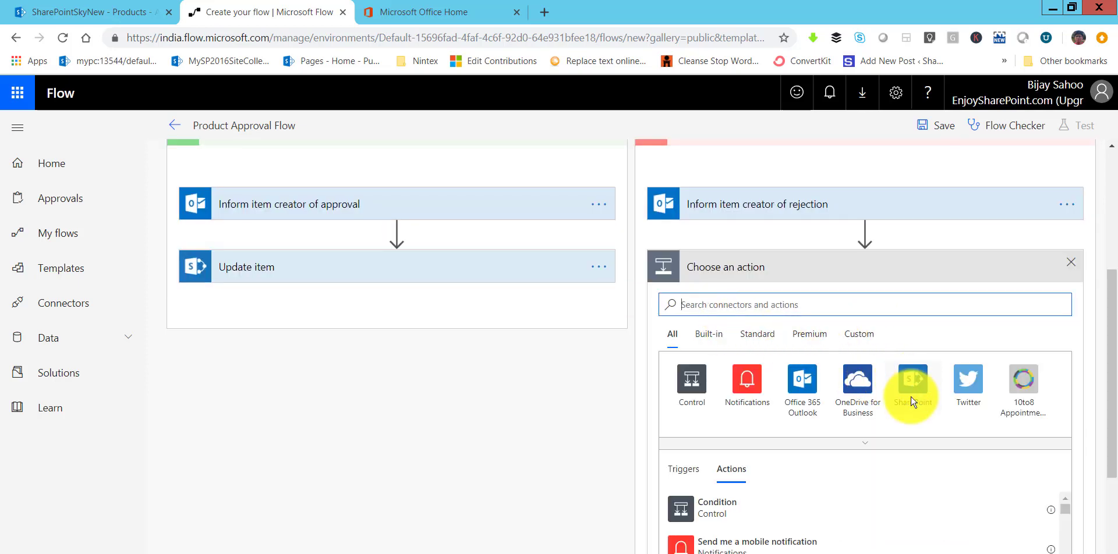
pyautogui.click(912, 401)
pyautogui.scroll(-10, 907, 432)
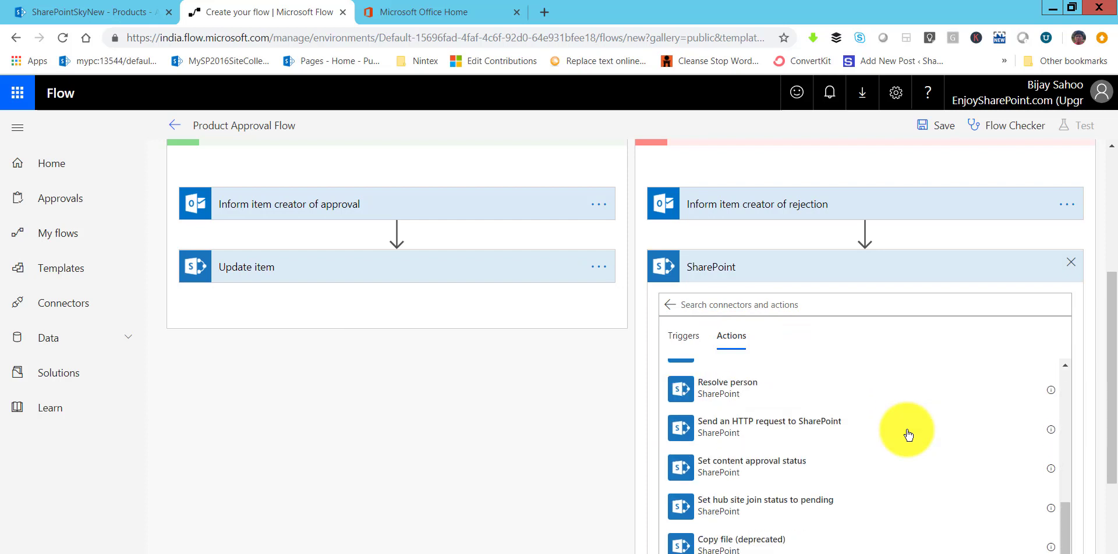
pyautogui.scroll(10, 908, 434)
pyautogui.scroll(-4, 907, 433)
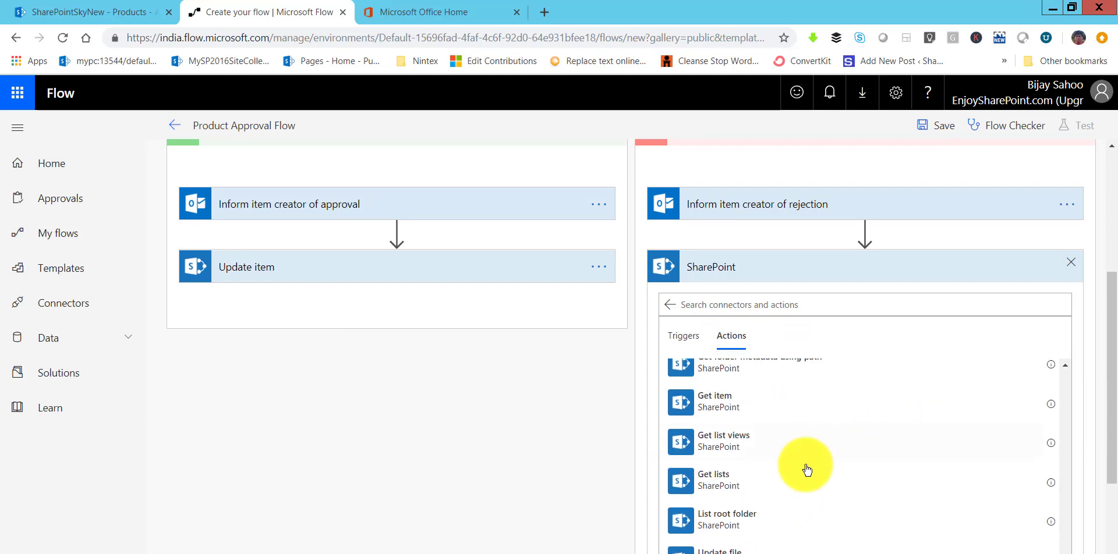
pyautogui.scroll(-4, 804, 465)
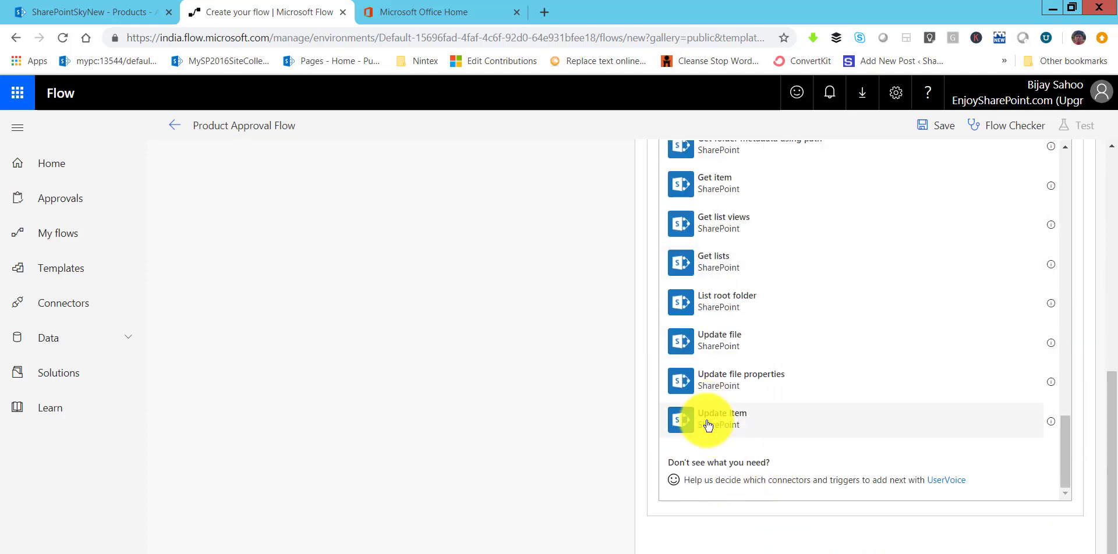
pyautogui.click(806, 415)
# Step: Point Update item 2 at the SharePointSkyNew site address and its Products list
pyautogui.click(873, 354)
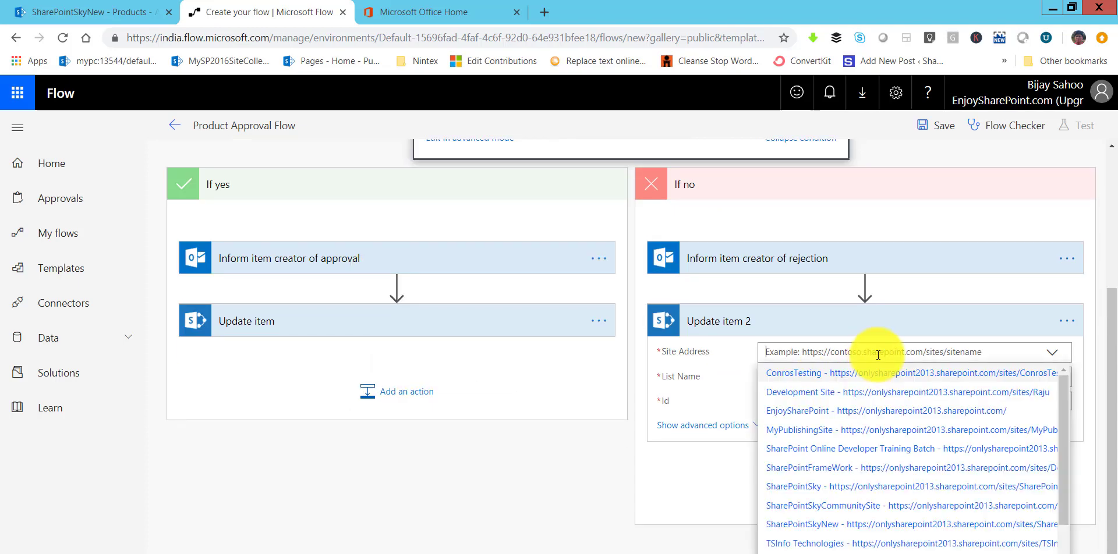
pyautogui.write('https://onlysharepoint2013.sharepoint.com/sites/SharePointSkyNew/')
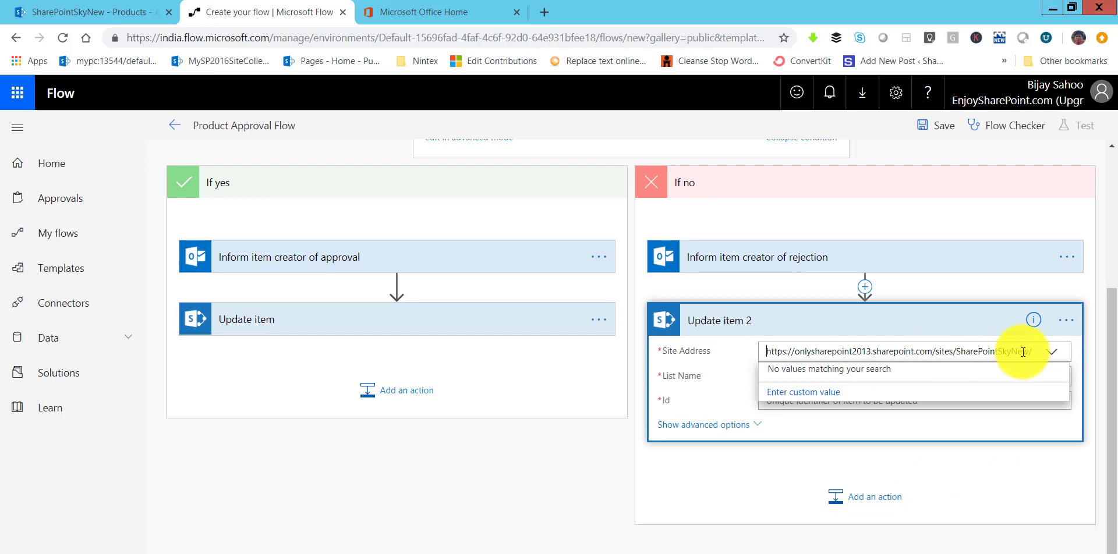
pyautogui.click(1054, 357)
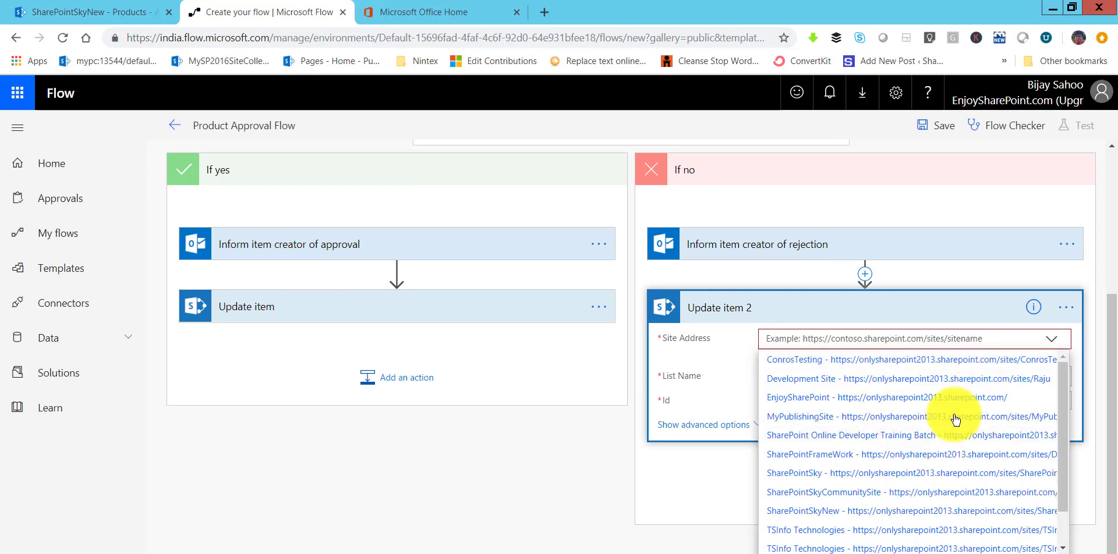
pyautogui.scroll(-1, 857, 497)
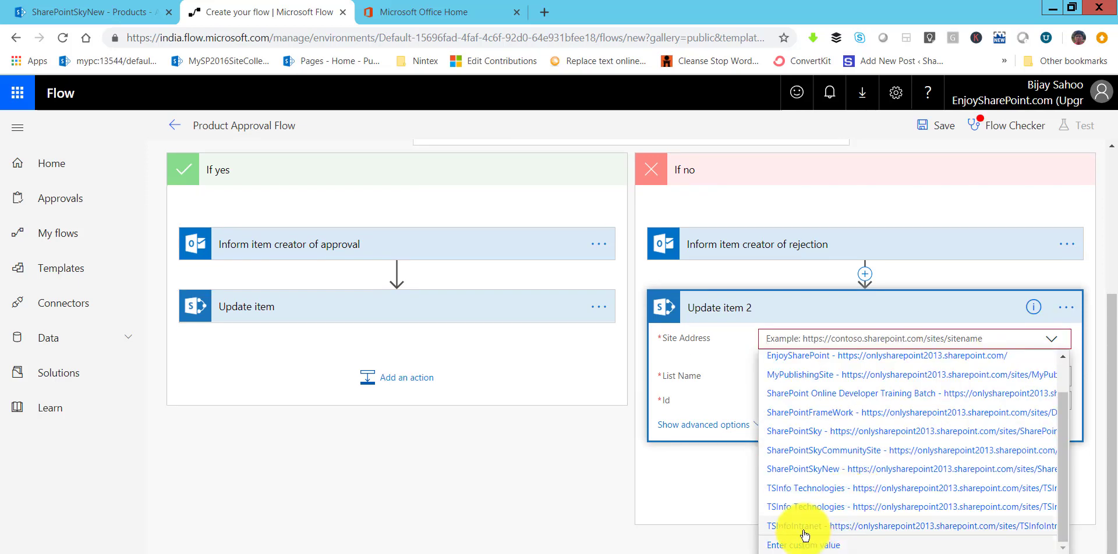
pyautogui.click(910, 343)
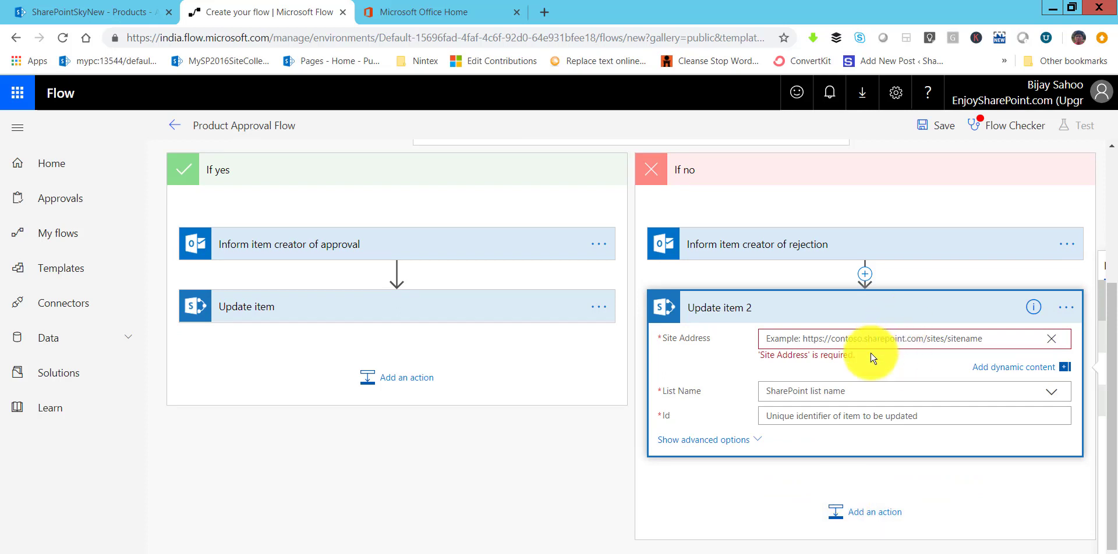
pyautogui.write('https://onlysharepoint2013.sharepoint.com/sites/SharePointSkyNew/')
pyautogui.click(808, 386)
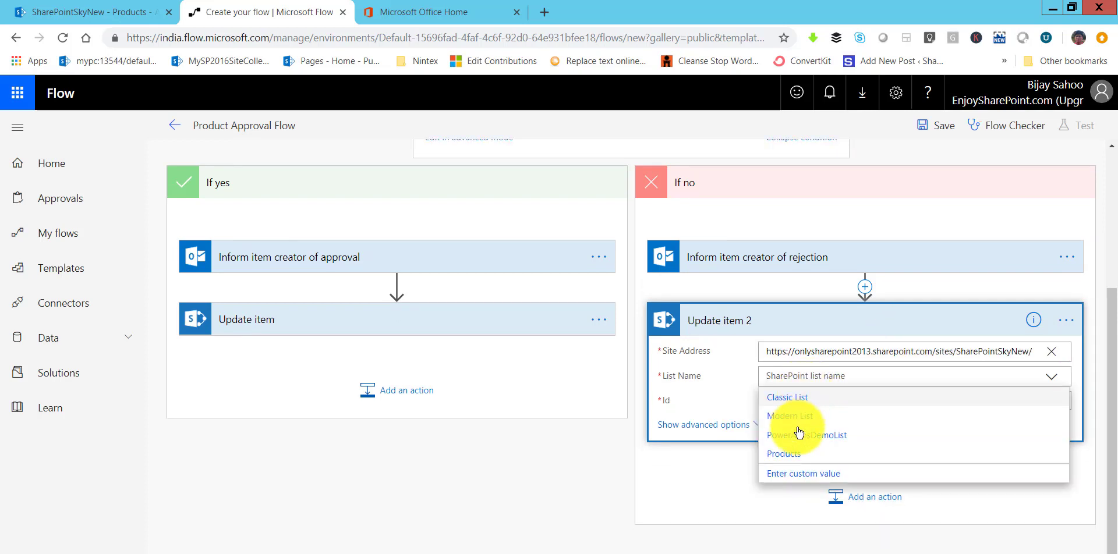
pyautogui.click(849, 451)
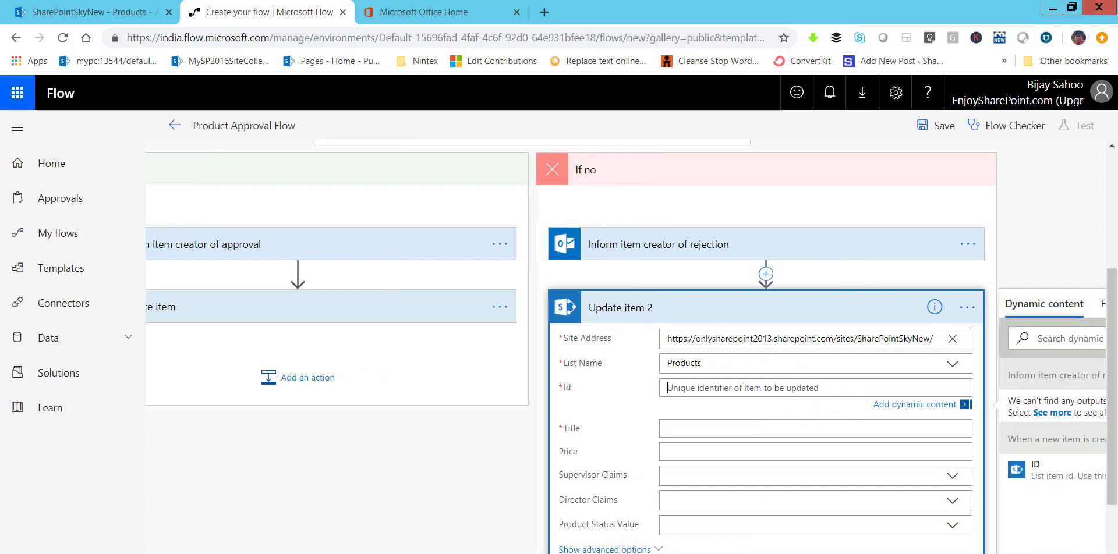
# Step: Fill Id and Title with the new item's dynamic values and set Product Status Value to Rejected
pyautogui.click(1011, 474)
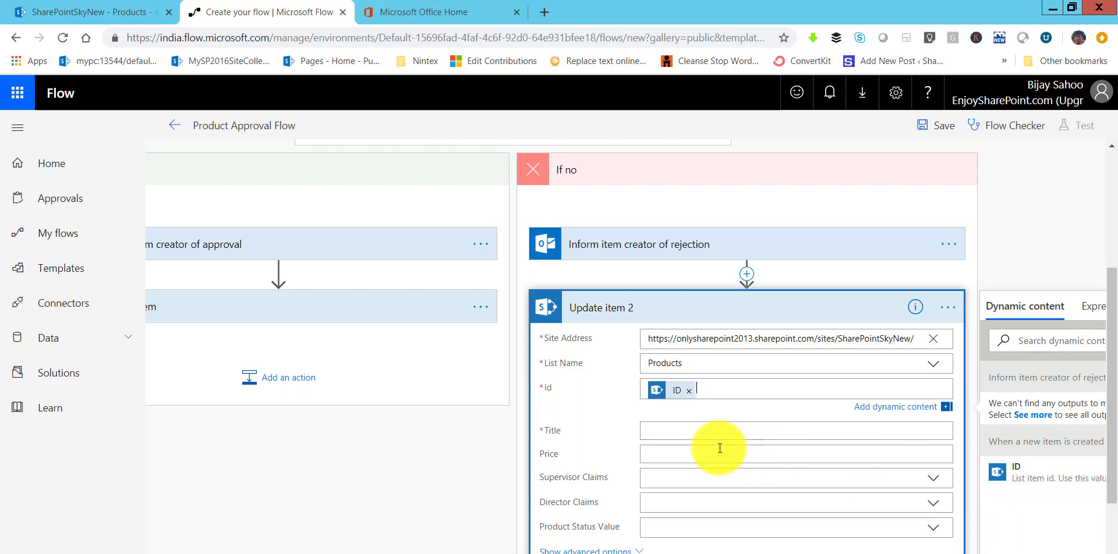
pyautogui.click(734, 418)
pyautogui.scroll(-10, 1016, 476)
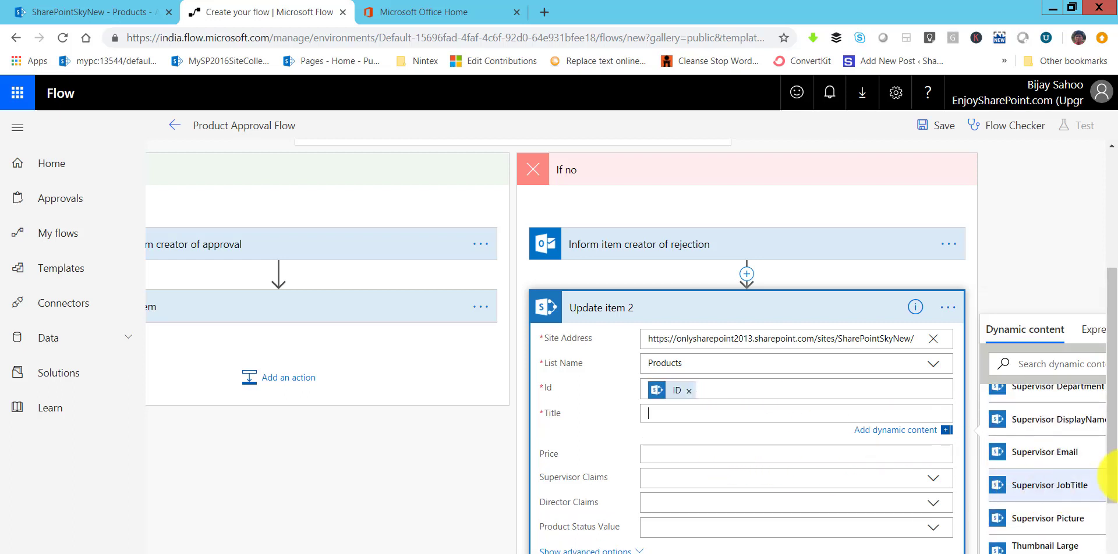
pyautogui.moveTo(1111, 466); pyautogui.dragTo(1109, 547)
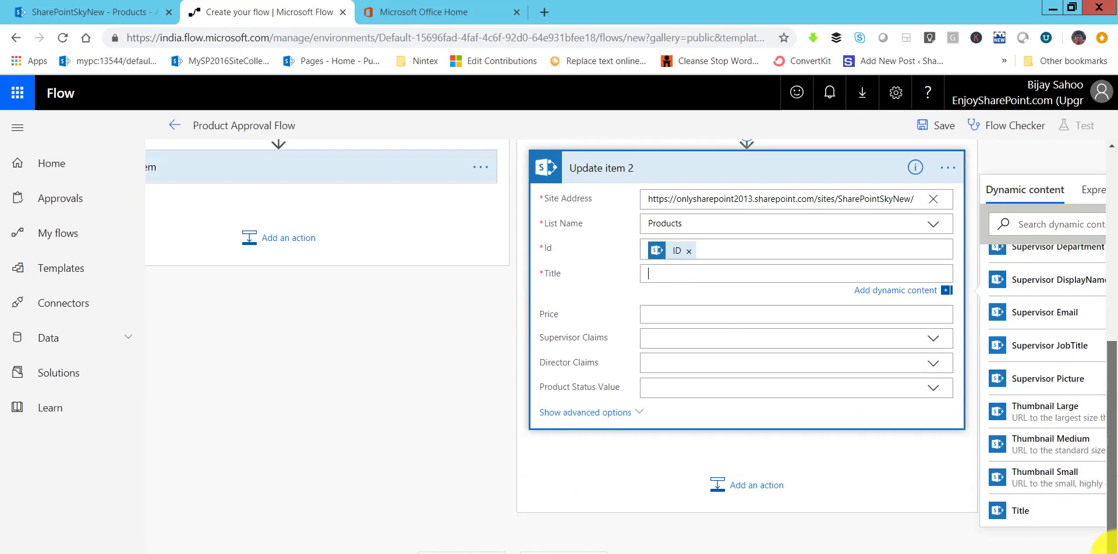
pyautogui.click(1020, 511)
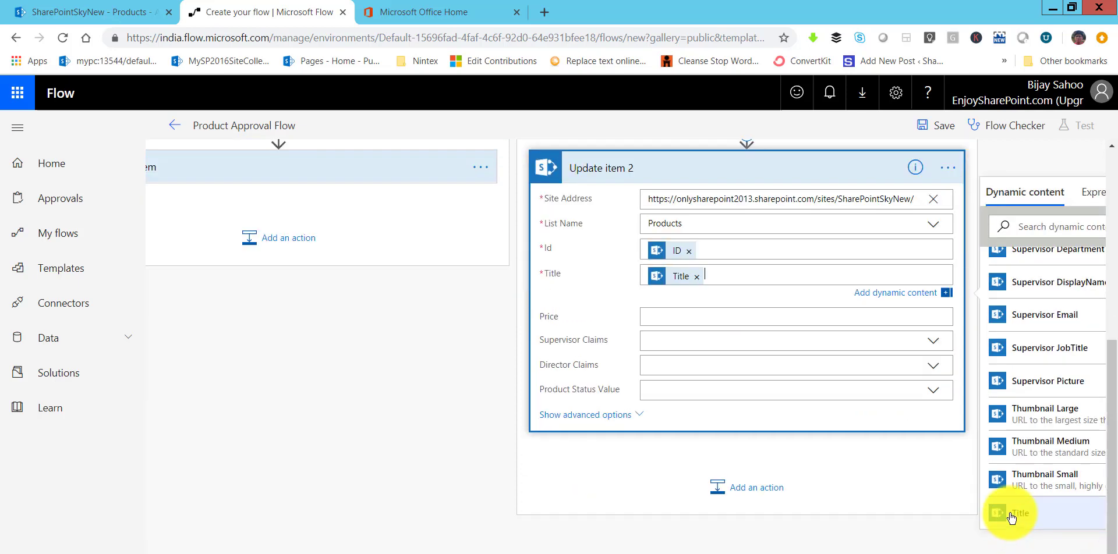
pyautogui.click(707, 393)
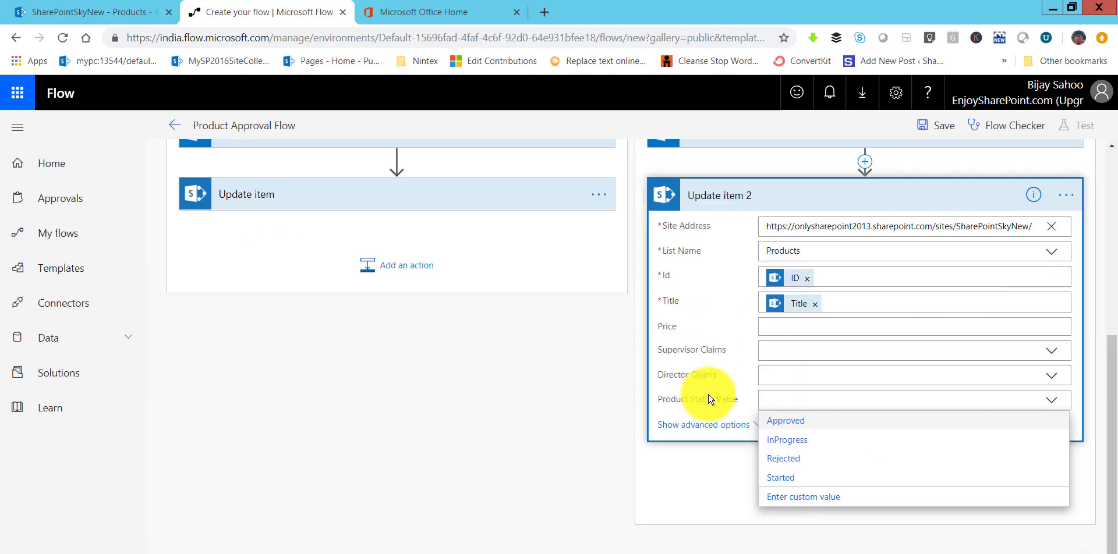
pyautogui.click(792, 460)
pyautogui.scroll(4, 908, 349)
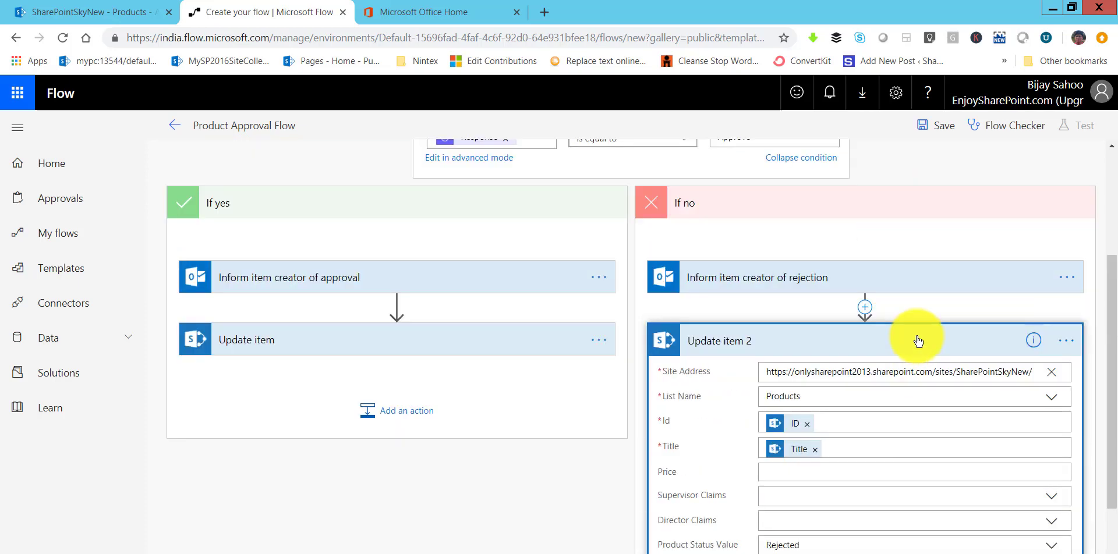
pyautogui.click(974, 424)
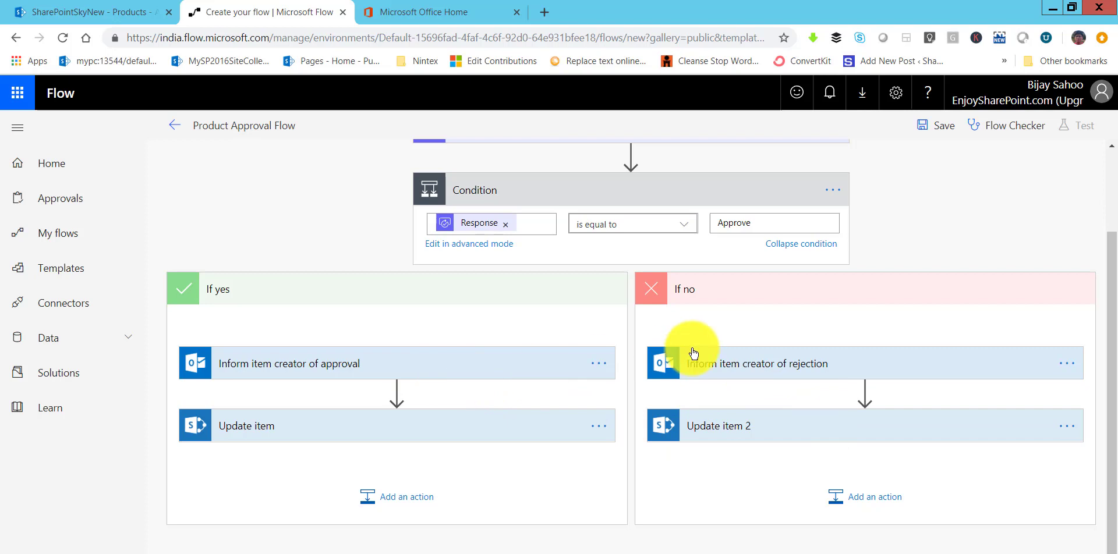
pyautogui.scroll(2, 692, 351)
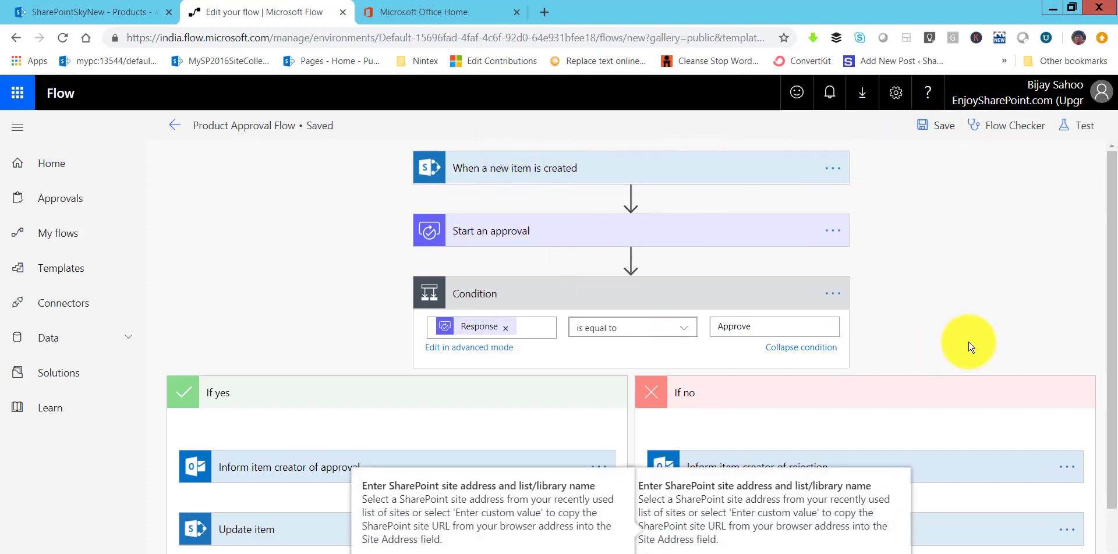
pyautogui.scroll(-3, 969, 348)
pyautogui.scroll(3, 811, 305)
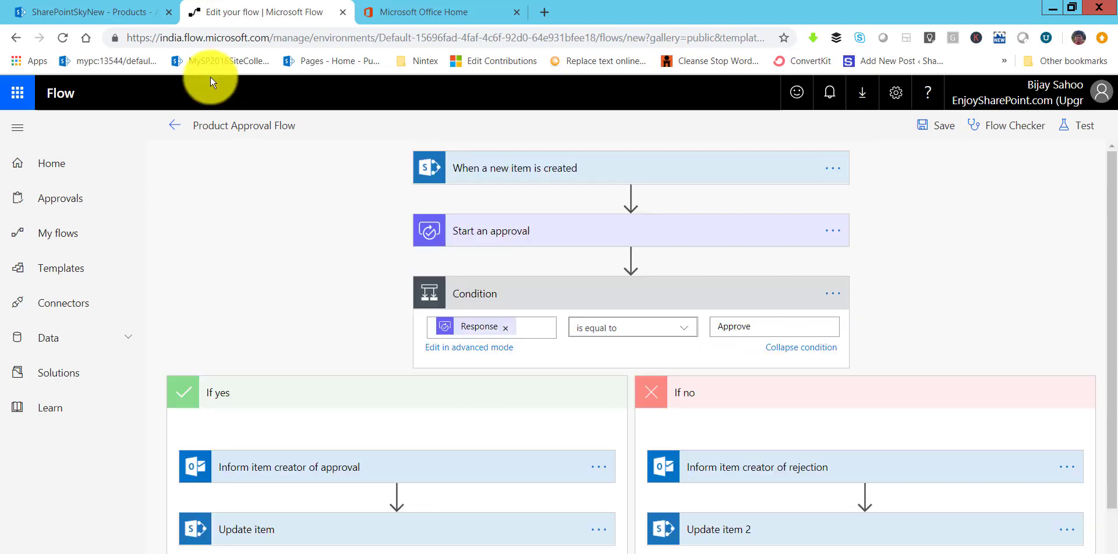
# Step: Reload the SharePointSkyNew Products list and start a new item
pyautogui.click(125, 12)
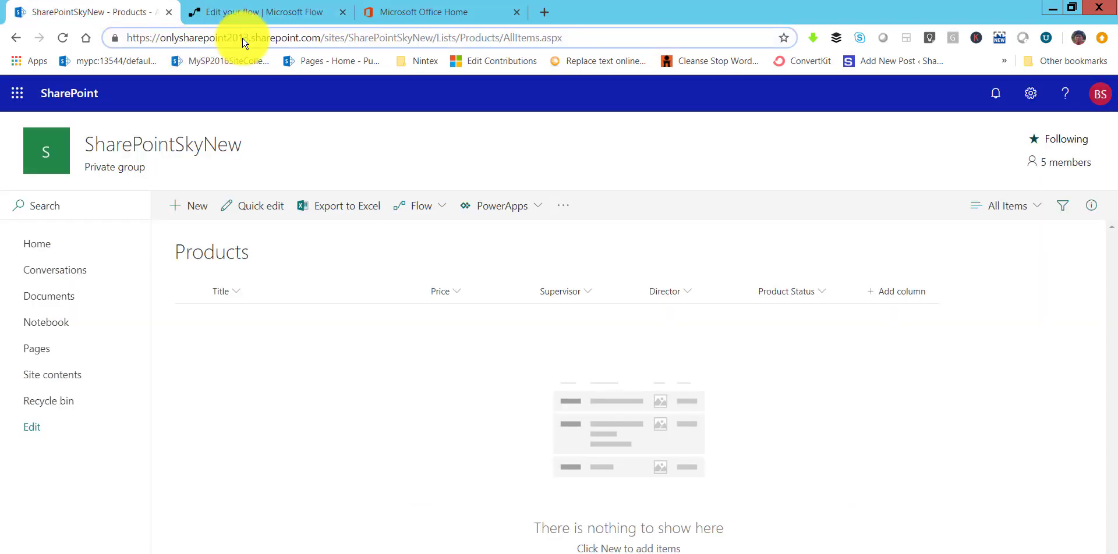
pyautogui.click(244, 39)
pyautogui.press('Return')
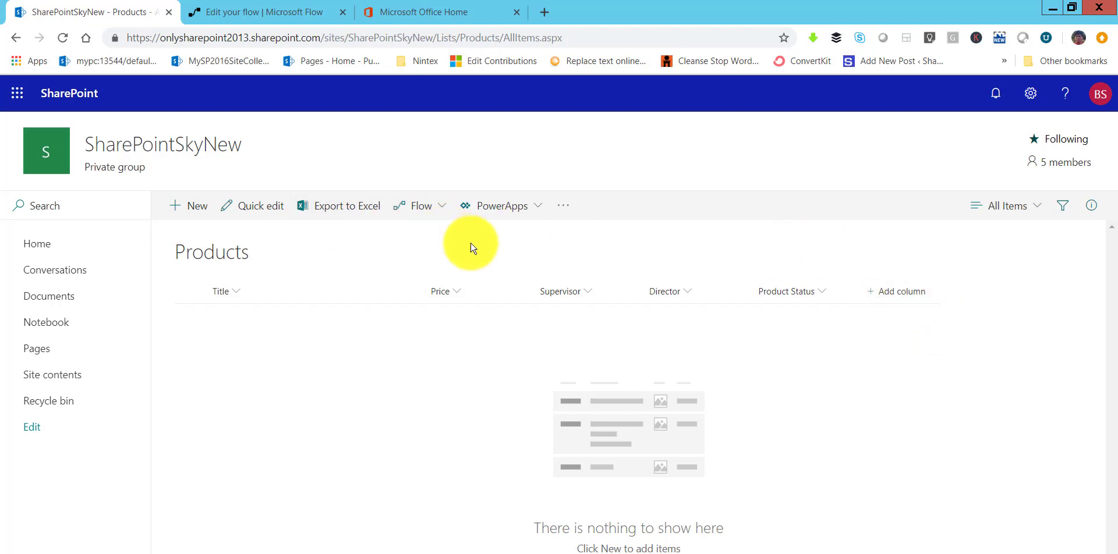
pyautogui.click(195, 211)
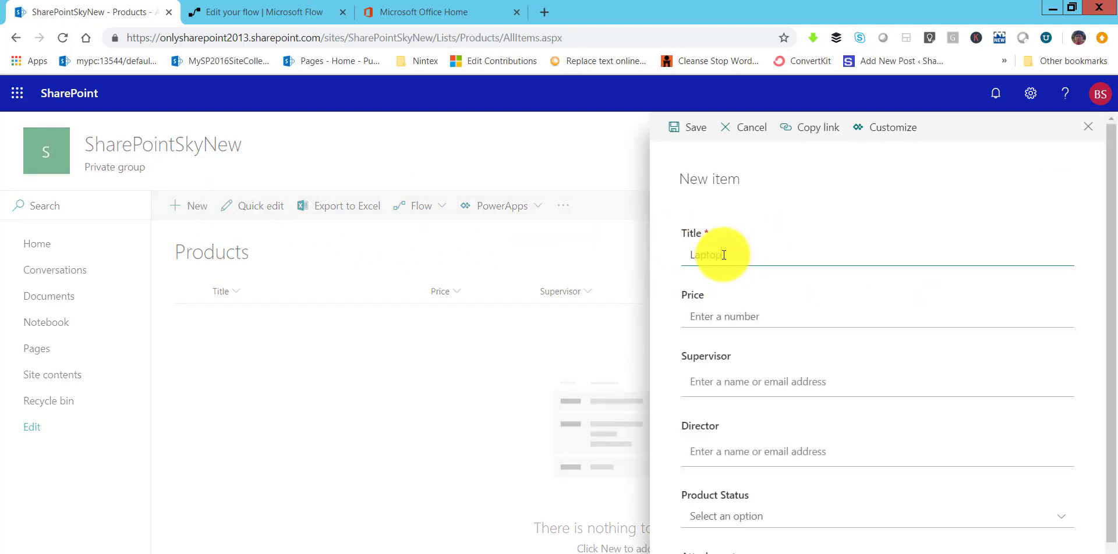
# Step: Enter Price 23444, assign the Supervisor, keep status Started, and save the Laptop item
pyautogui.click(720, 319)
pyautogui.write('234444')
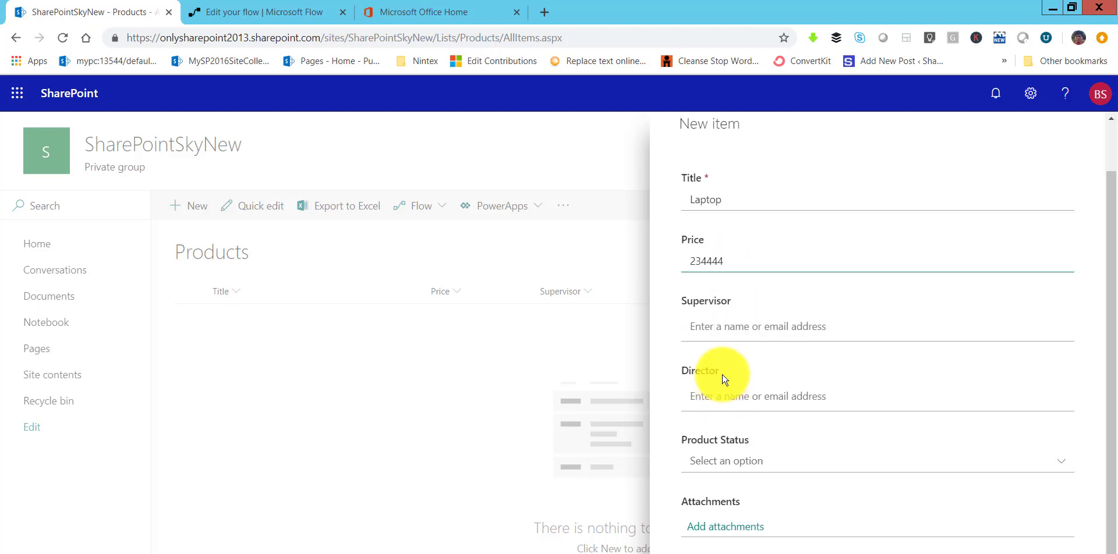
pyautogui.scroll(-1, 726, 374)
pyautogui.press('BackSpace')
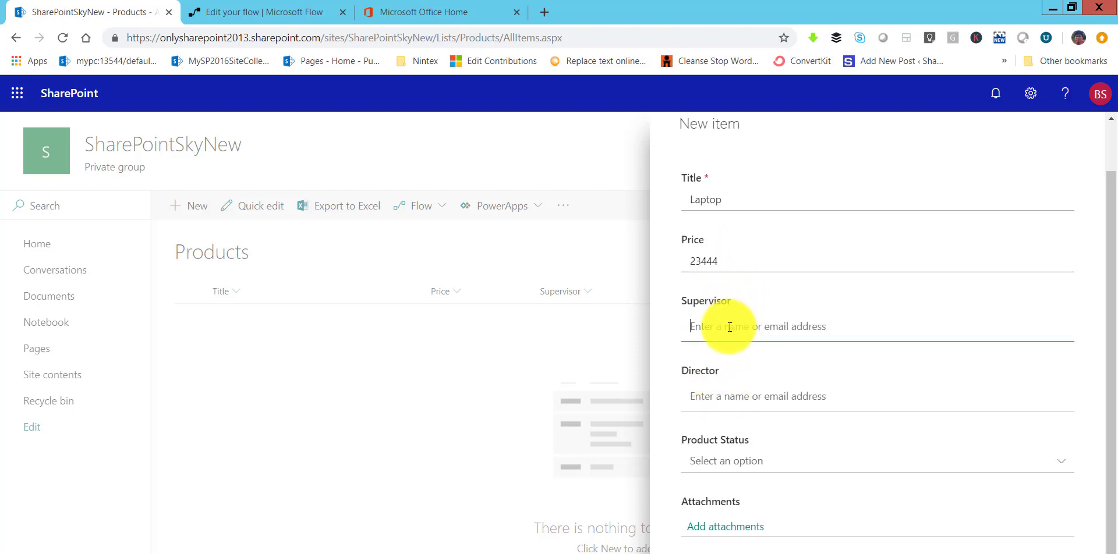
pyautogui.click(730, 326)
pyautogui.write('bi')
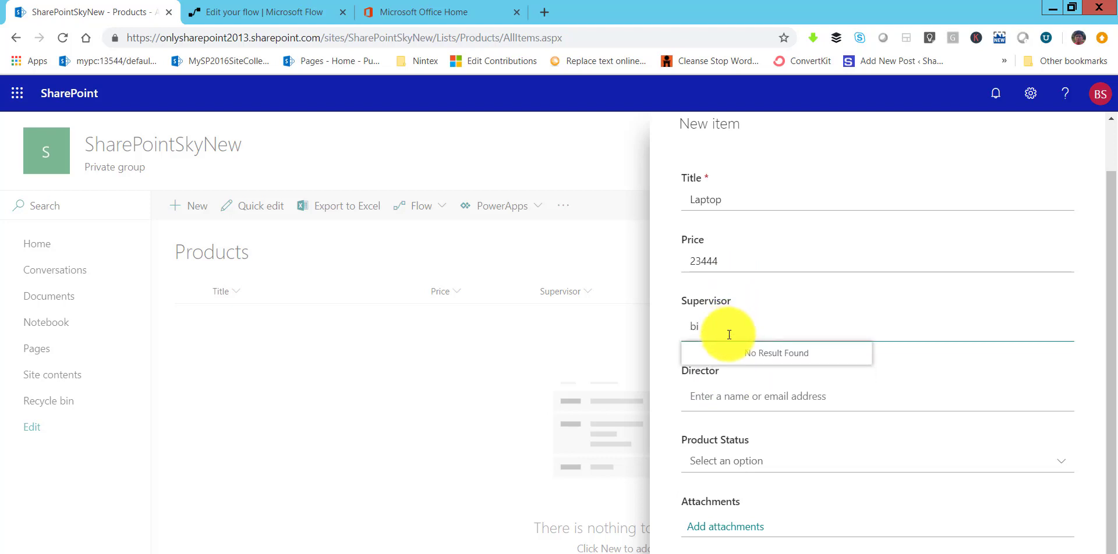
pyautogui.write('jay Sahoo')
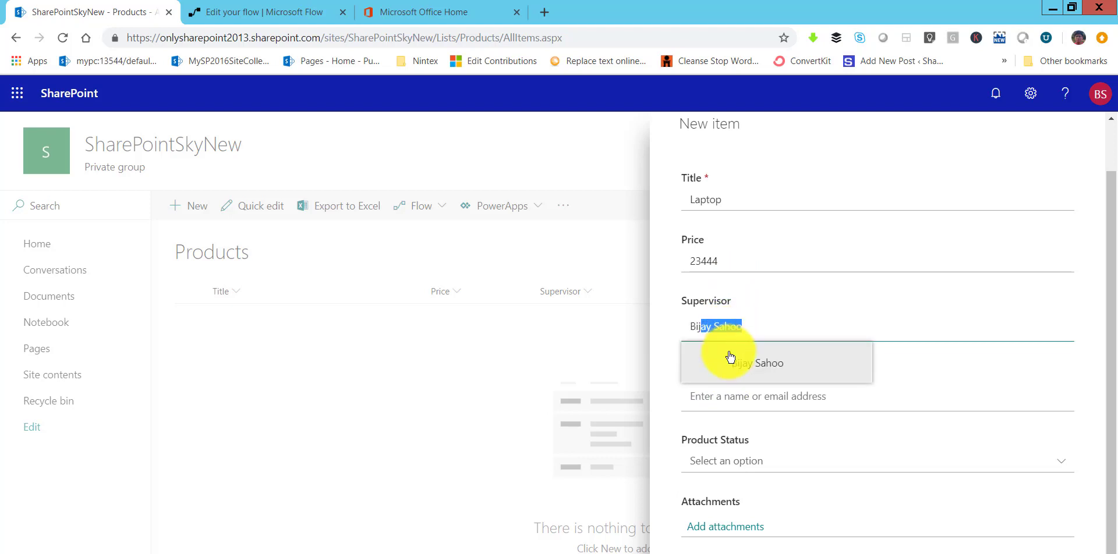
pyautogui.click(821, 348)
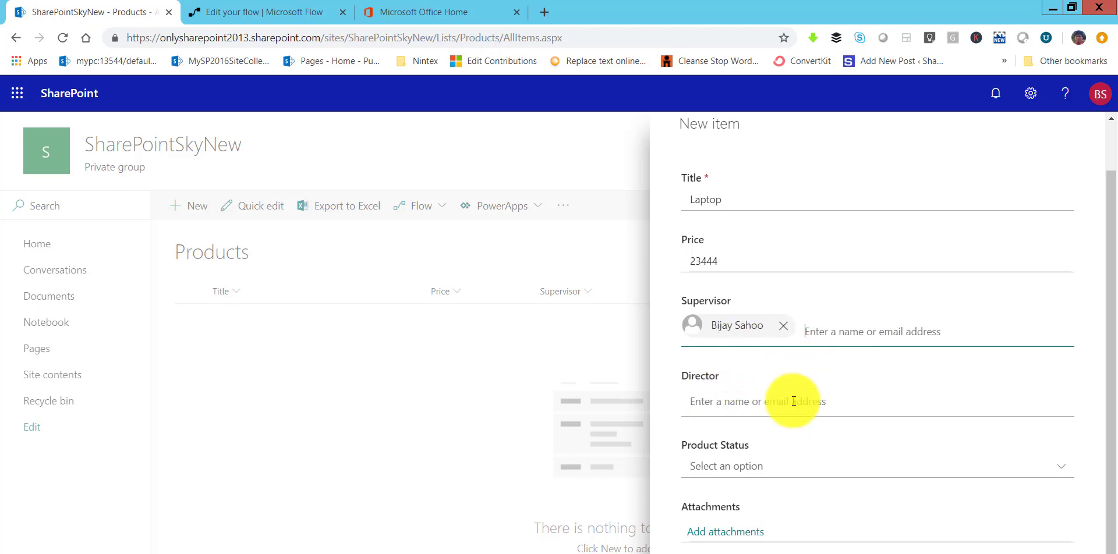
pyautogui.click(736, 469)
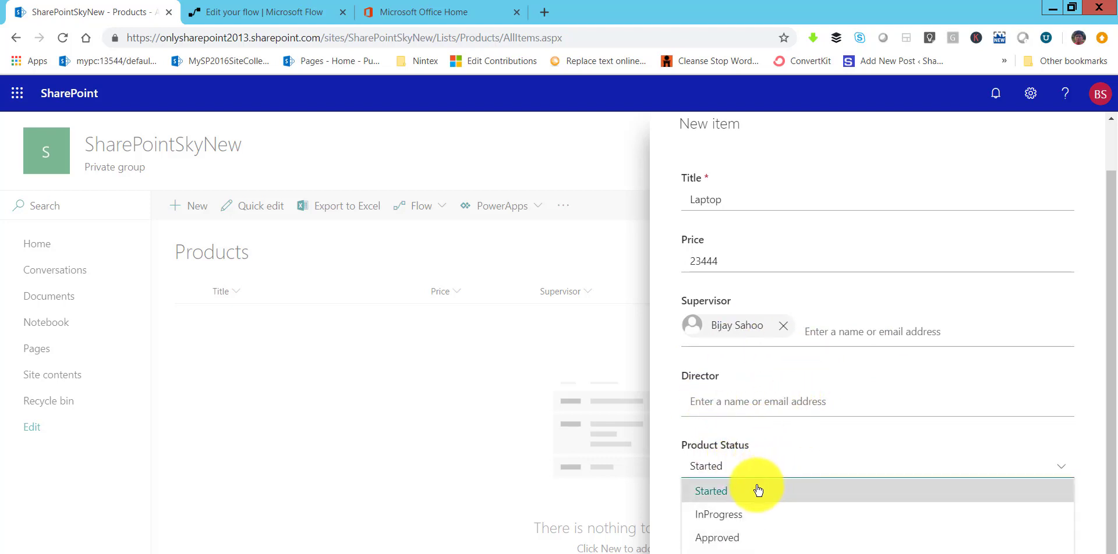
pyautogui.click(758, 491)
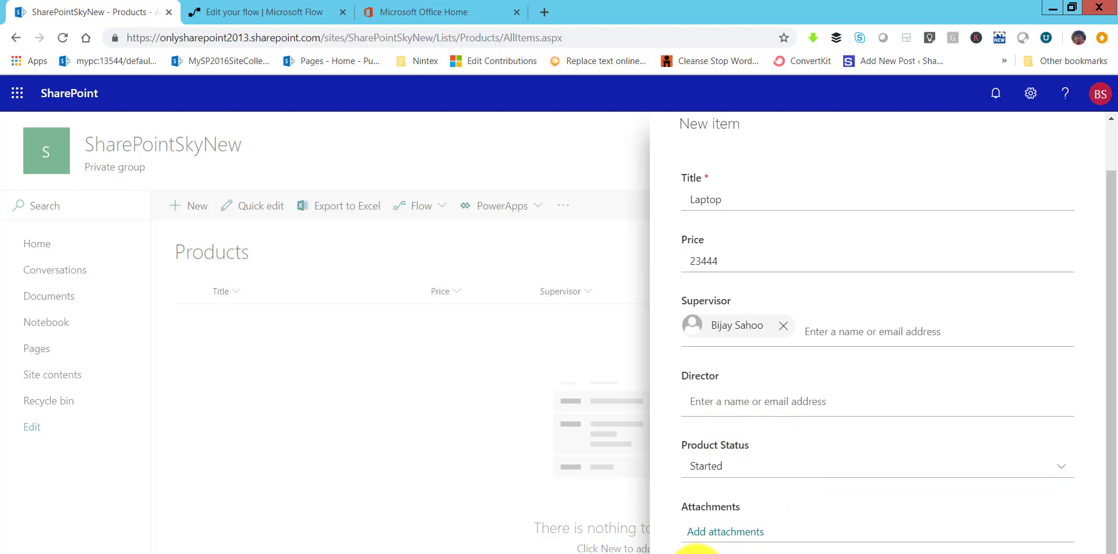
pyautogui.click(696, 551)
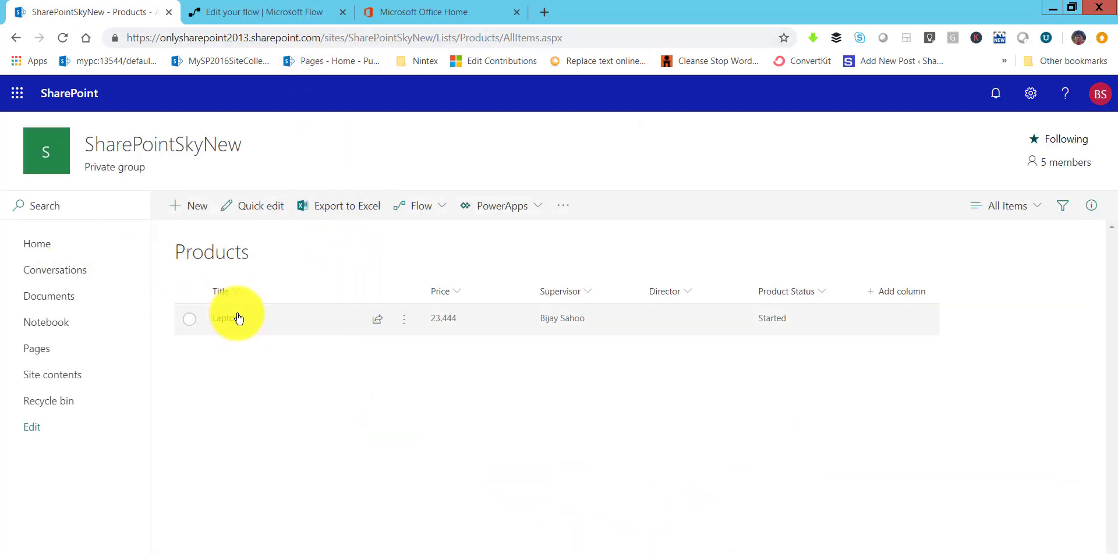
# Step: Open Product Approval Flow's details showing its running run, then open the Office home page in a new tab
pyautogui.click(254, 17)
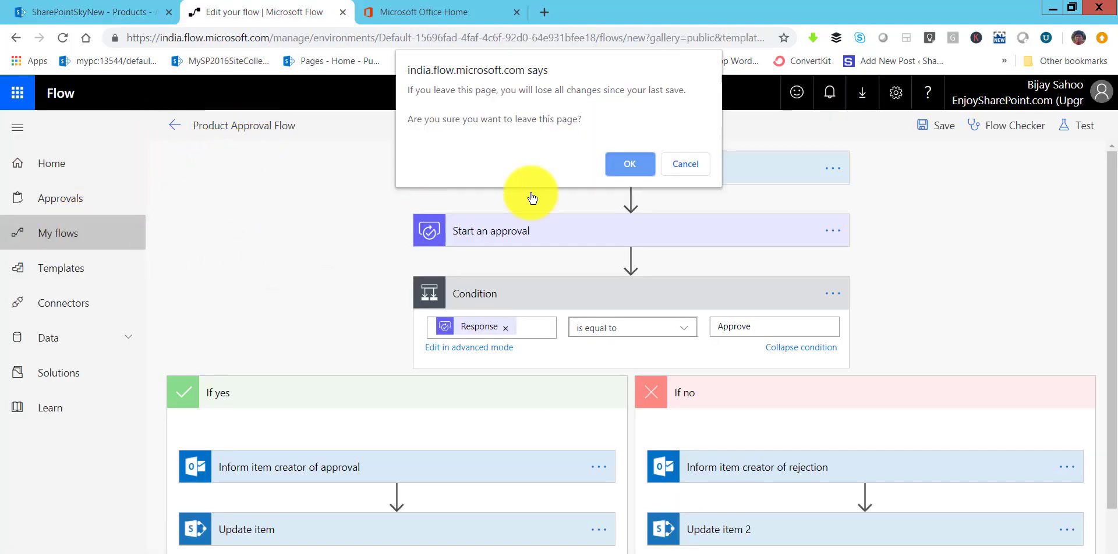
pyautogui.click(632, 162)
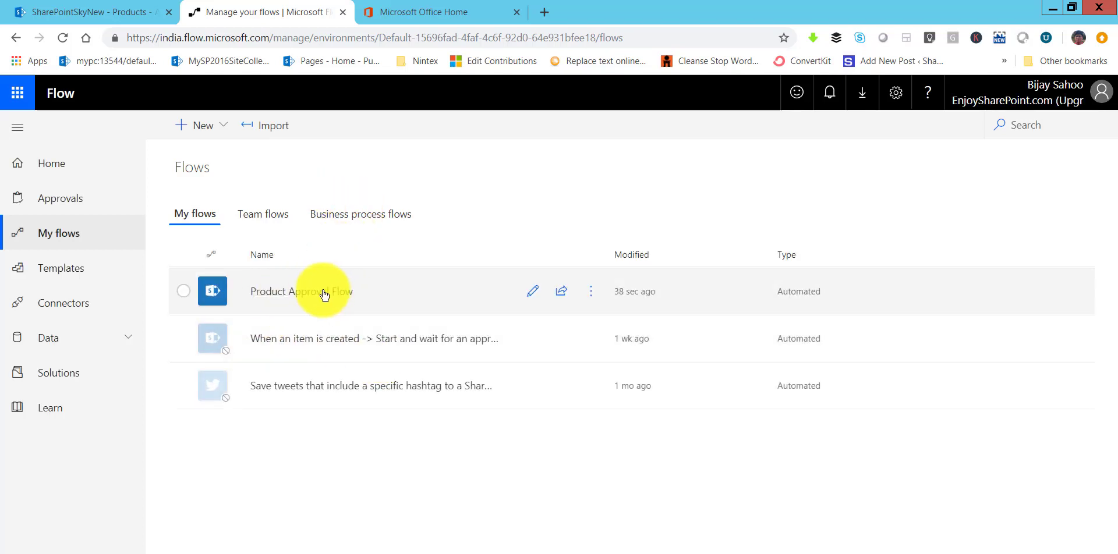
pyautogui.click(326, 295)
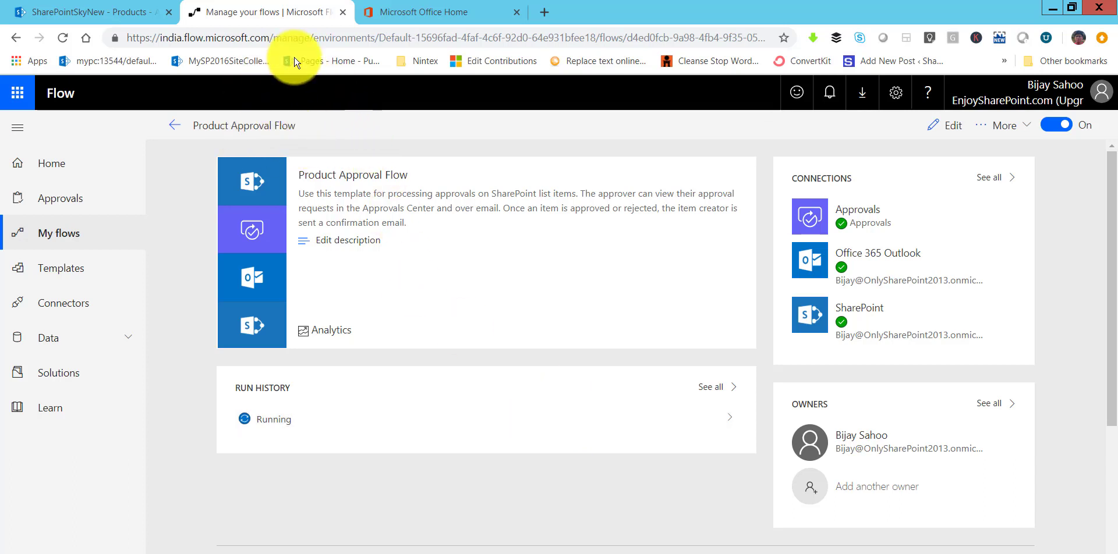
pyautogui.click(11, 97)
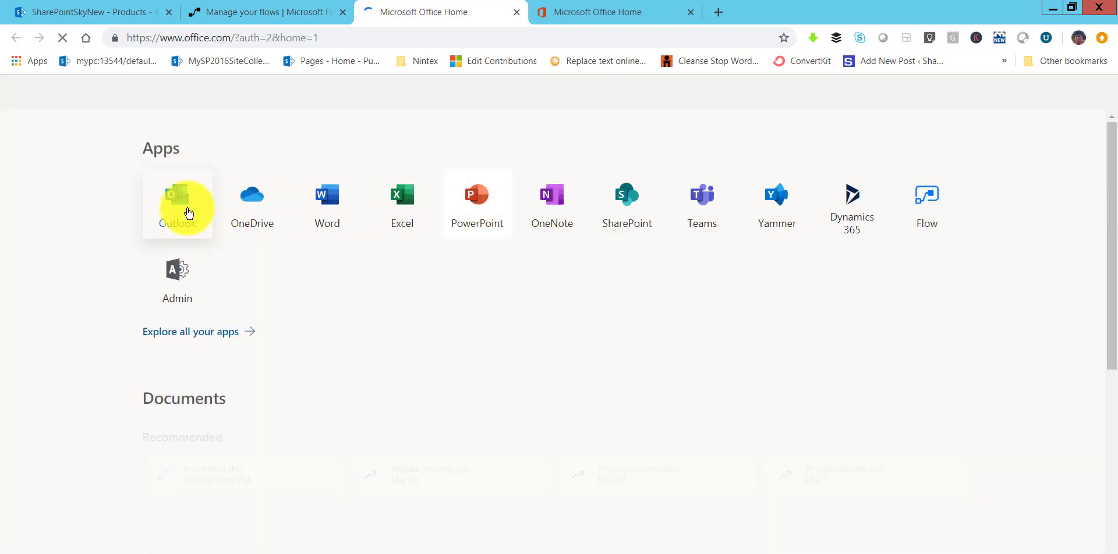
# Step: Open Outlook mail and find the Microsoft Flow messages under Other
pyautogui.click(186, 209)
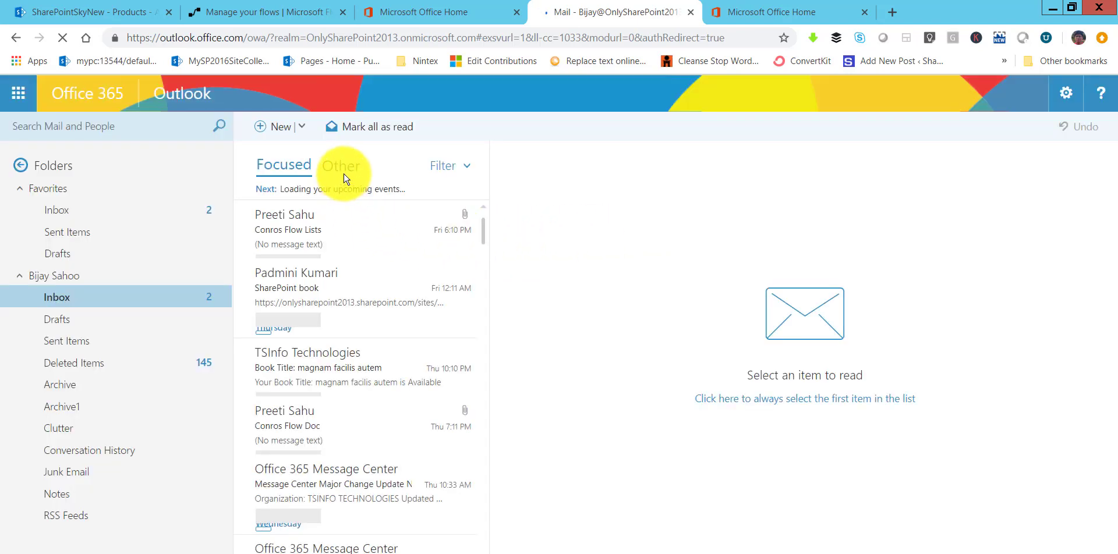
pyautogui.click(345, 178)
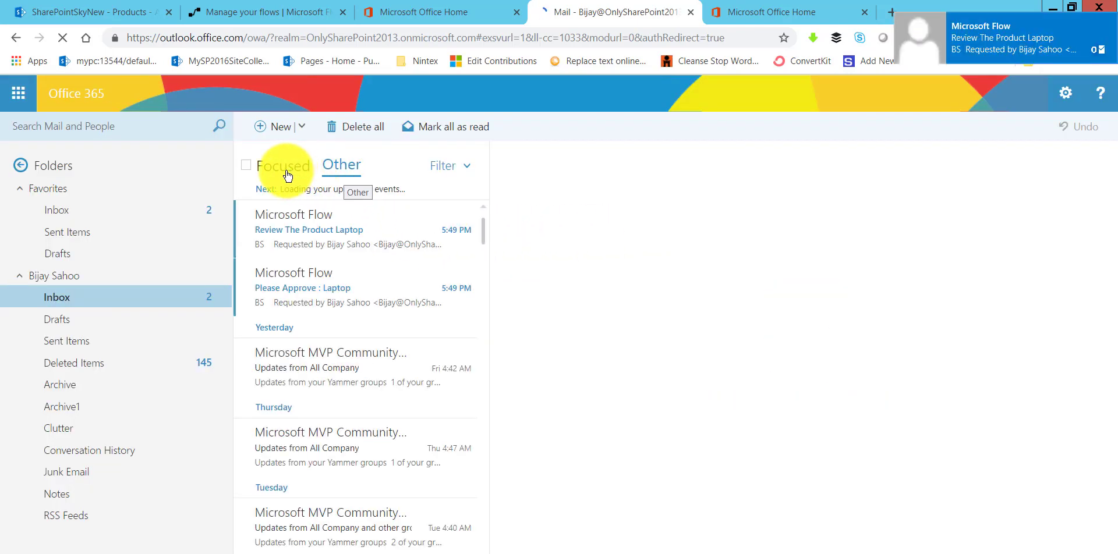
pyautogui.click(283, 169)
pyautogui.click(338, 166)
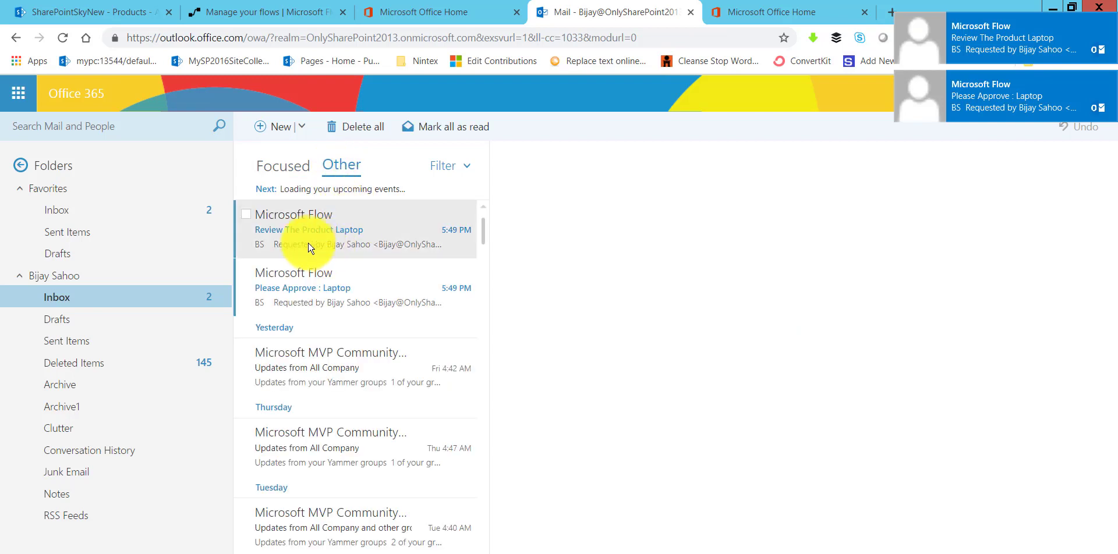
pyautogui.click(337, 238)
pyautogui.click(332, 288)
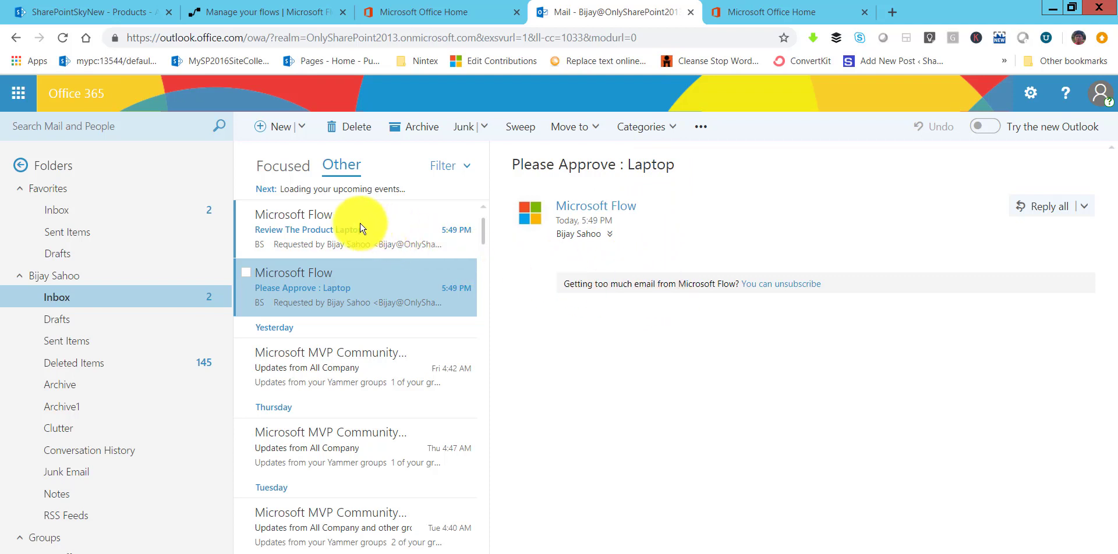
pyautogui.click(349, 241)
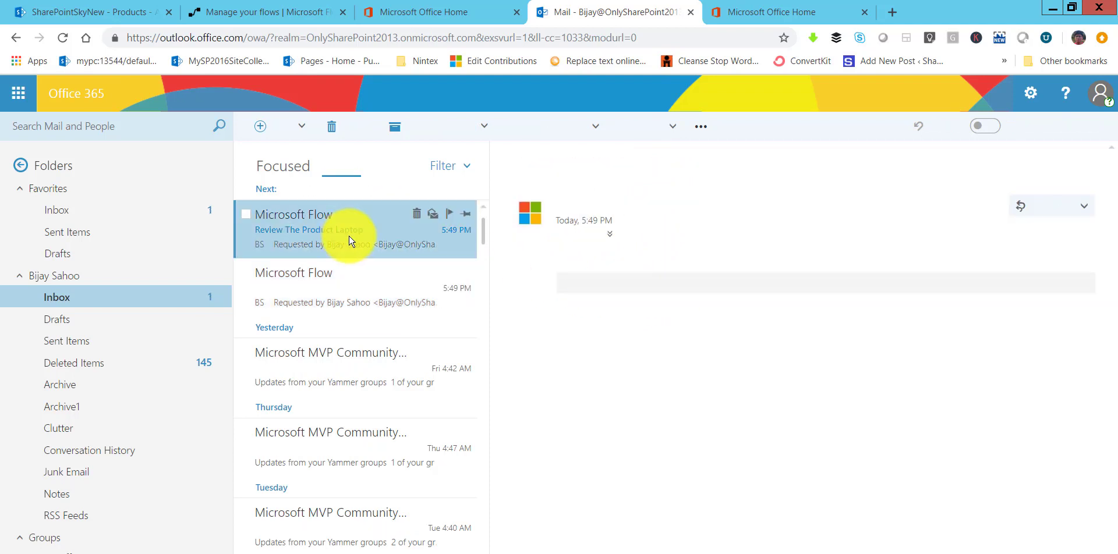
# Step: Approve the 'Please Approve : Laptop' request with the comment 'Approved'
pyautogui.click(367, 297)
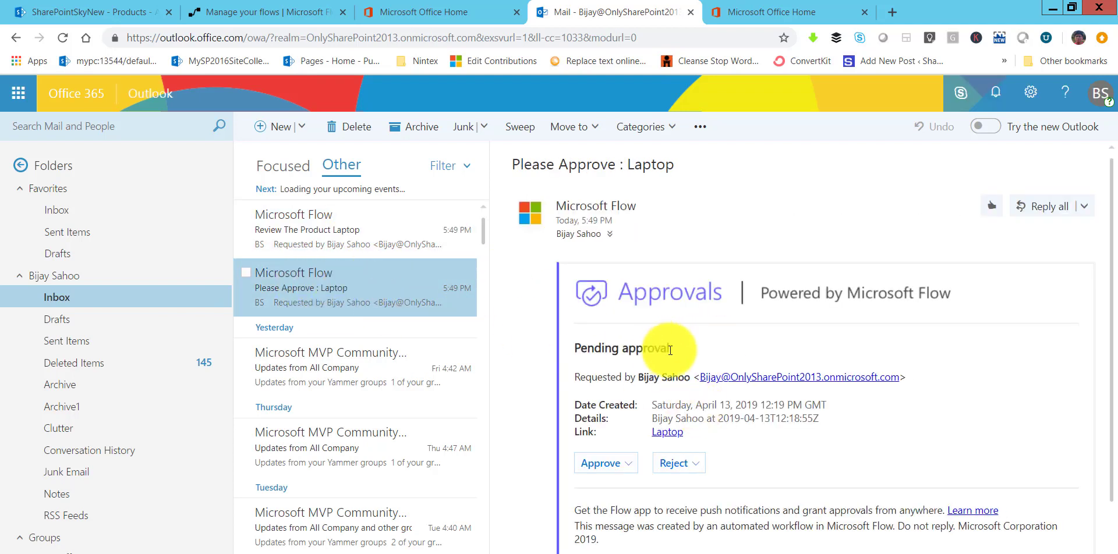
pyautogui.scroll(-3, 699, 443)
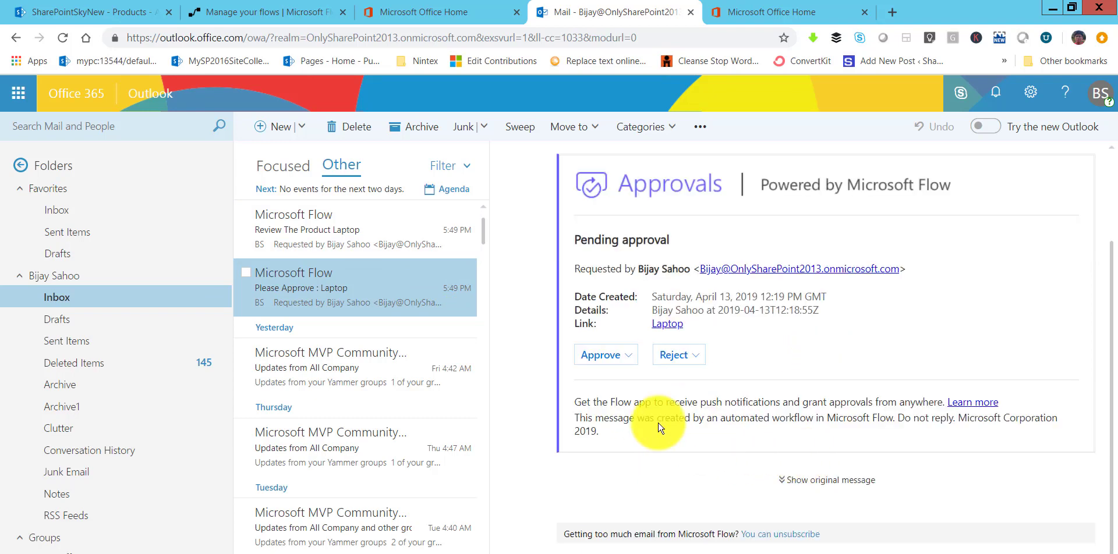
pyautogui.click(617, 355)
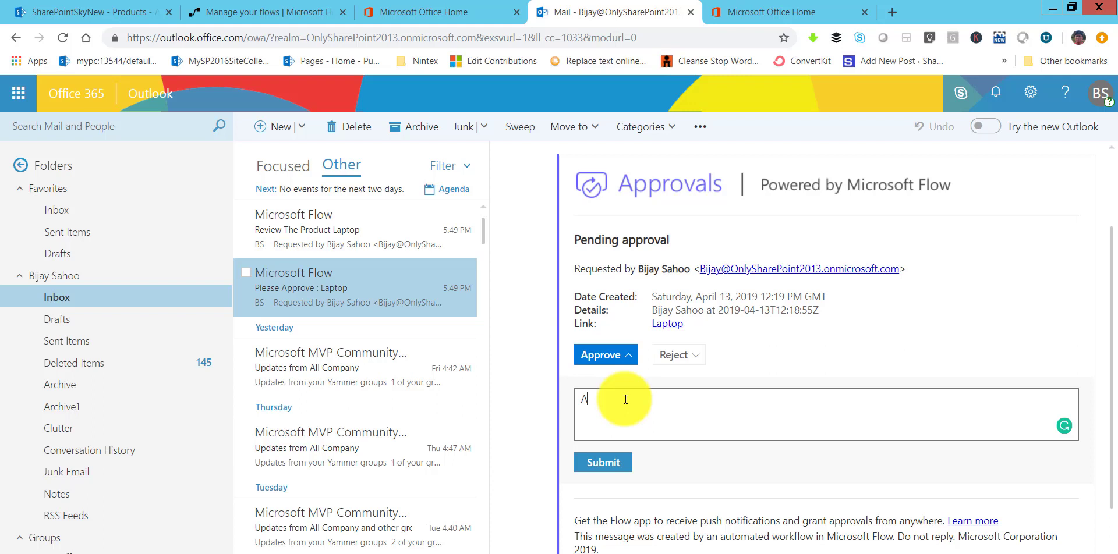
pyautogui.write('pproved')
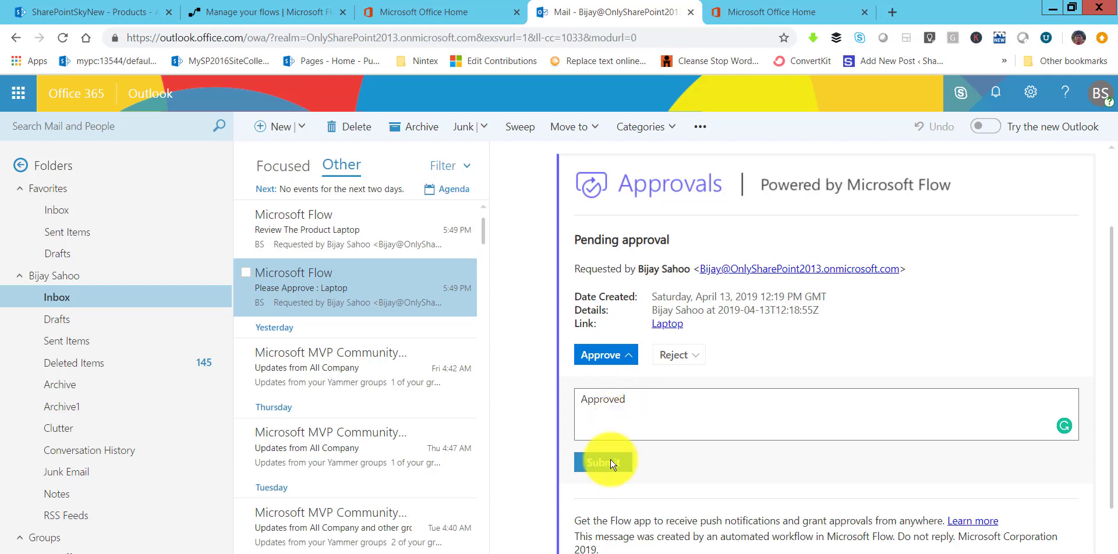
pyautogui.click(606, 464)
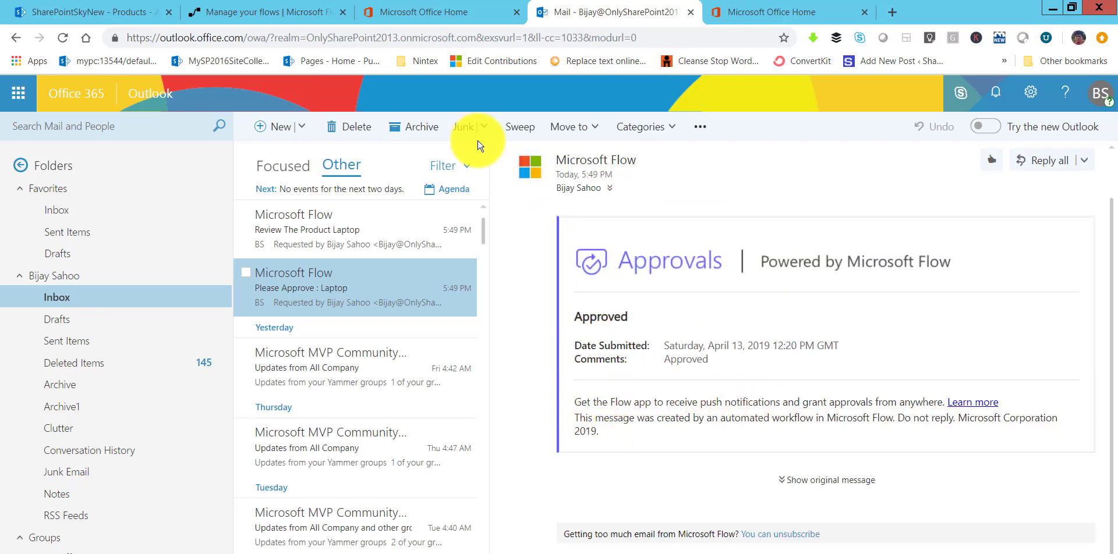
# Step: View the latest run's details and expand the Condition step's results
pyautogui.click(288, 12)
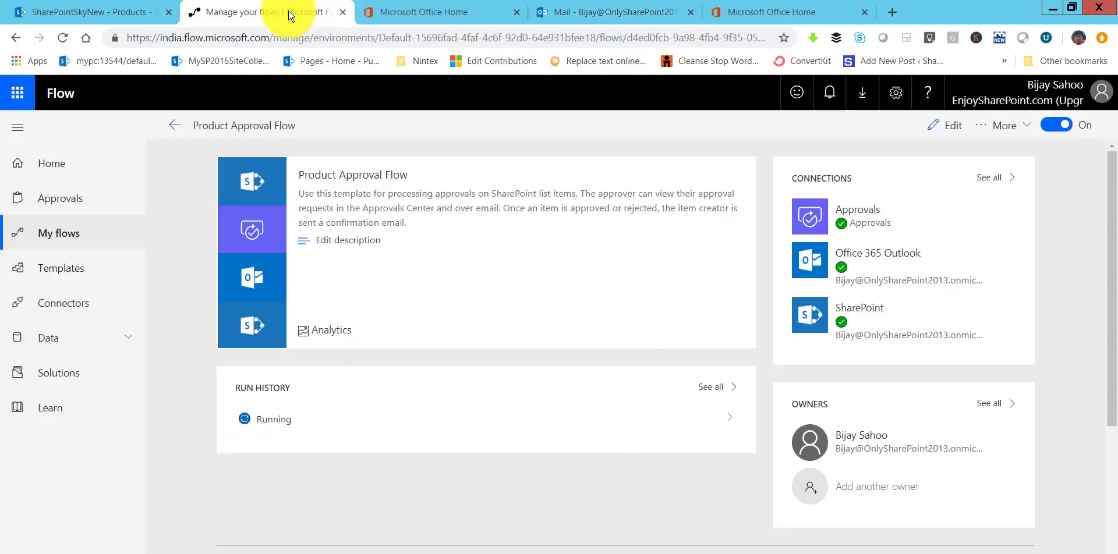
pyautogui.click(729, 418)
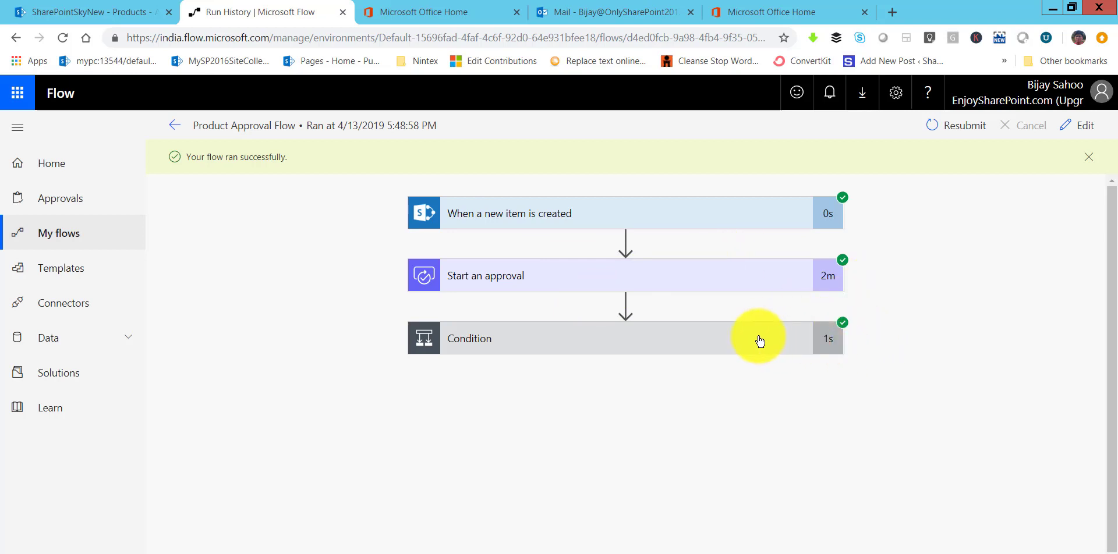
pyautogui.click(793, 342)
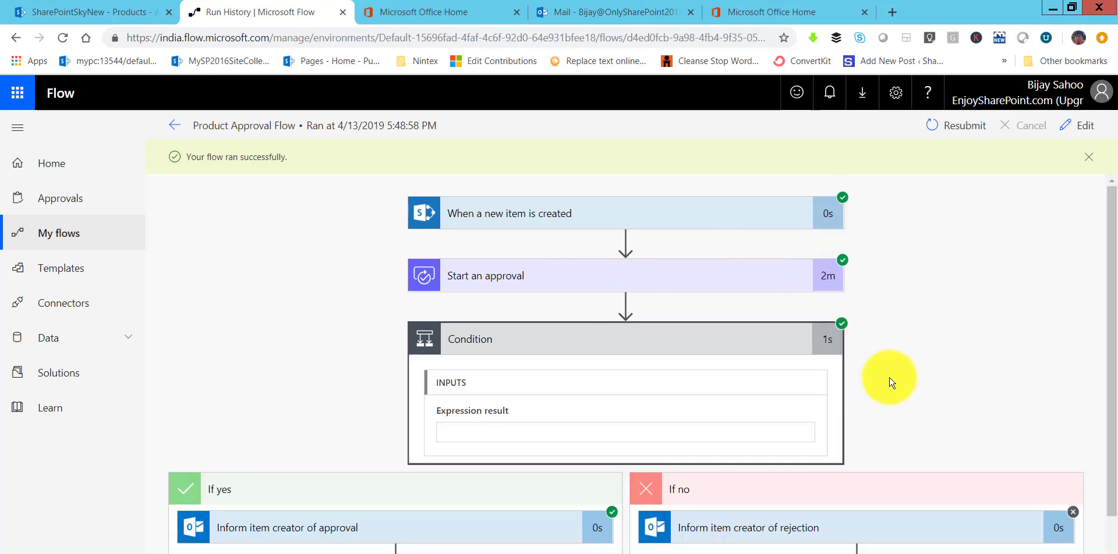
pyautogui.scroll(-2, 1100, 314)
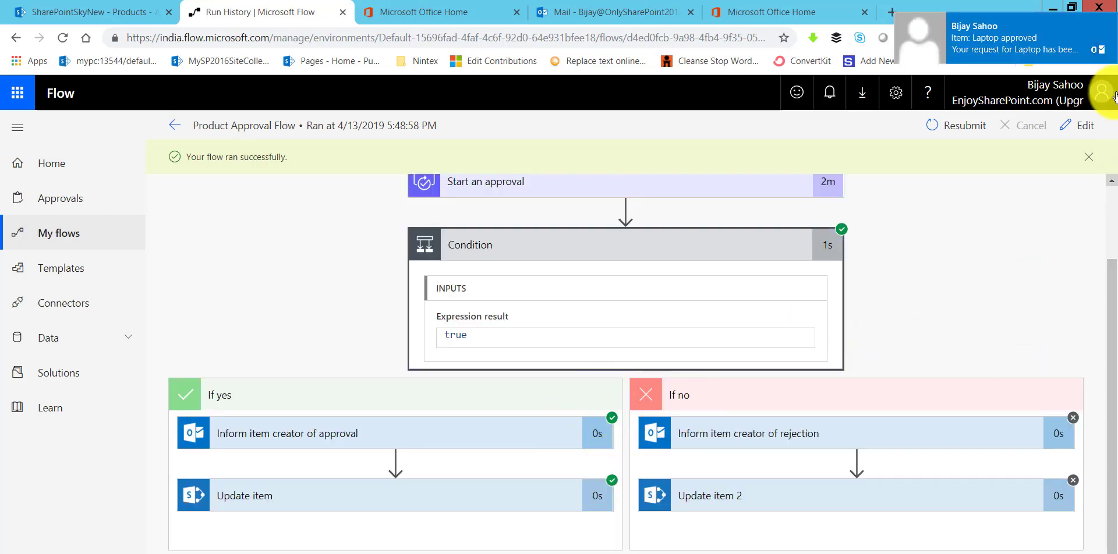
pyautogui.click(1109, 21)
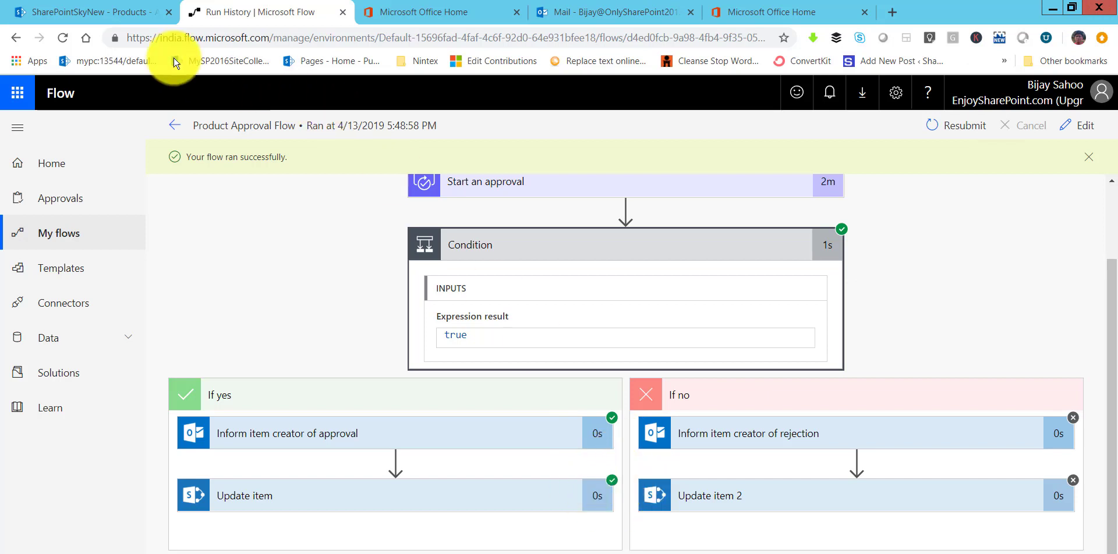
# Step: Reload the SharePoint Products list to see Laptop marked Approved
pyautogui.click(102, 16)
pyautogui.click(316, 39)
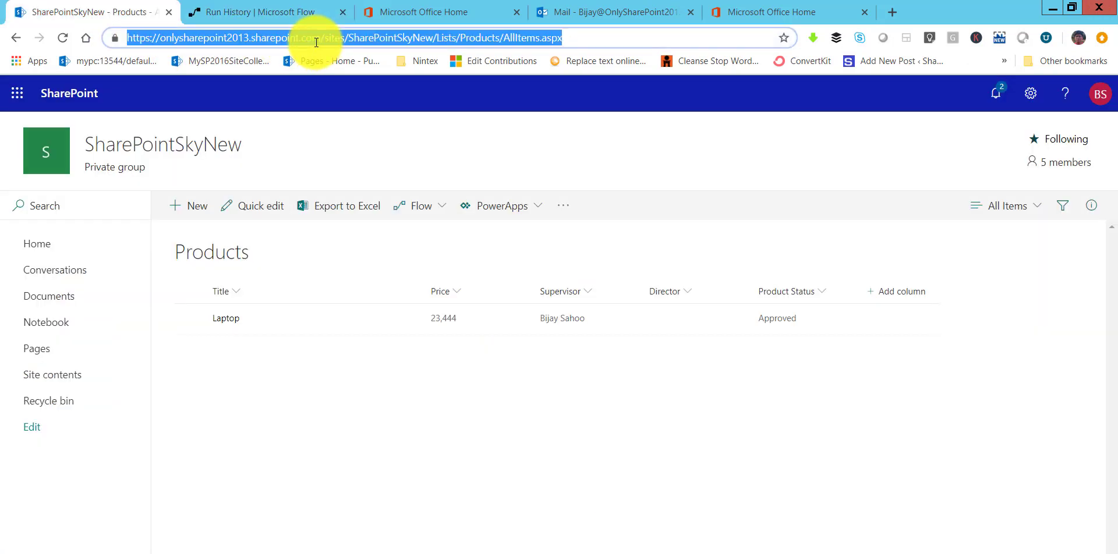
pyautogui.press('Return')
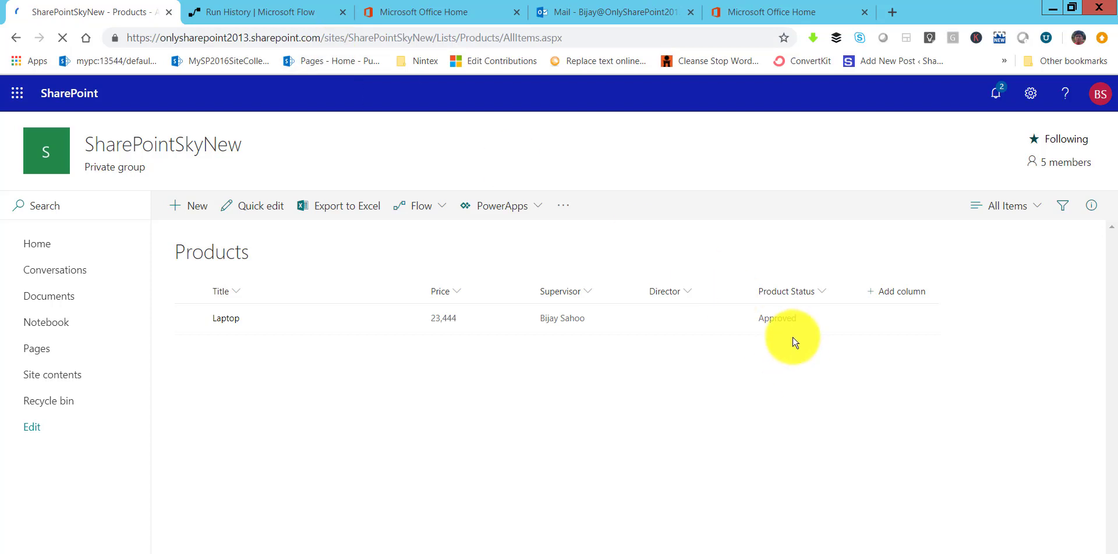